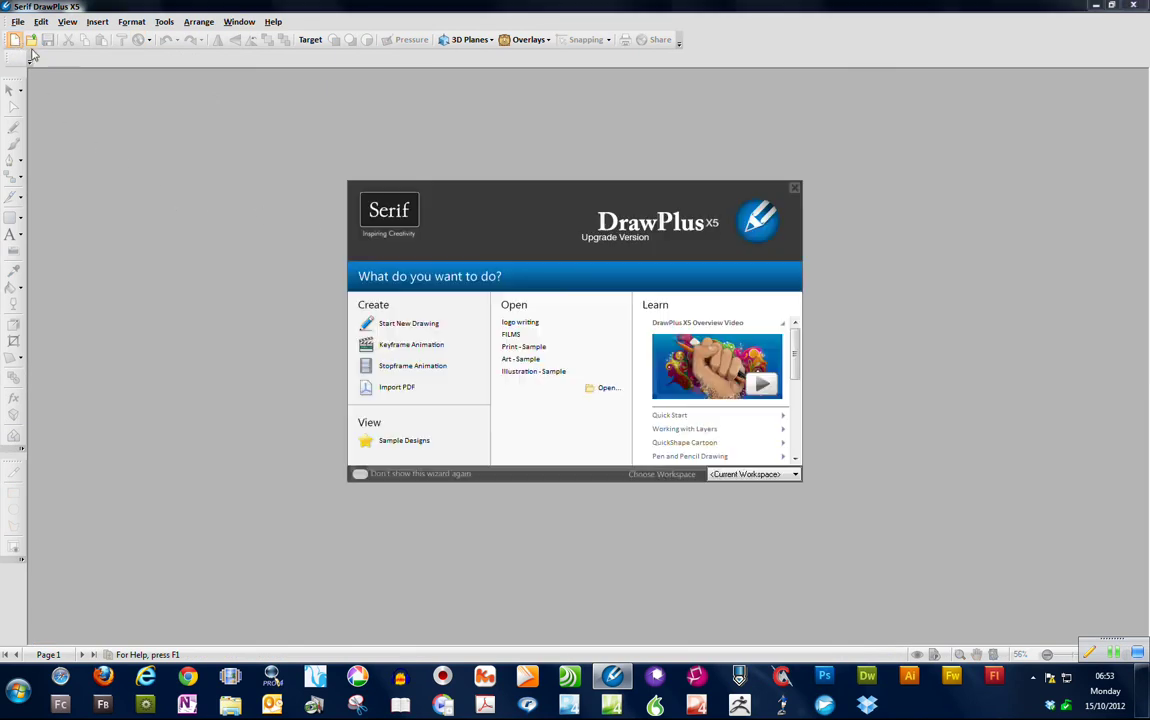
# Start a new A4 drawing in landscape orientation and add two extra layers above Layer 1.
pyautogui.click(406, 324)
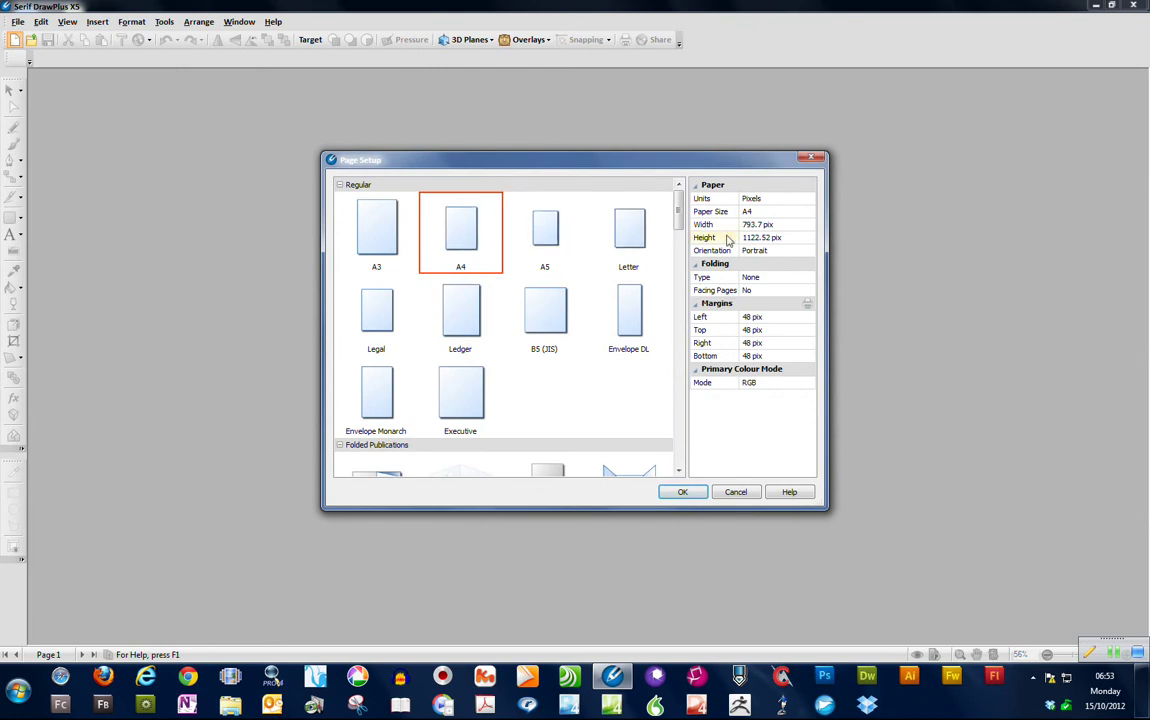
pyautogui.click(803, 254)
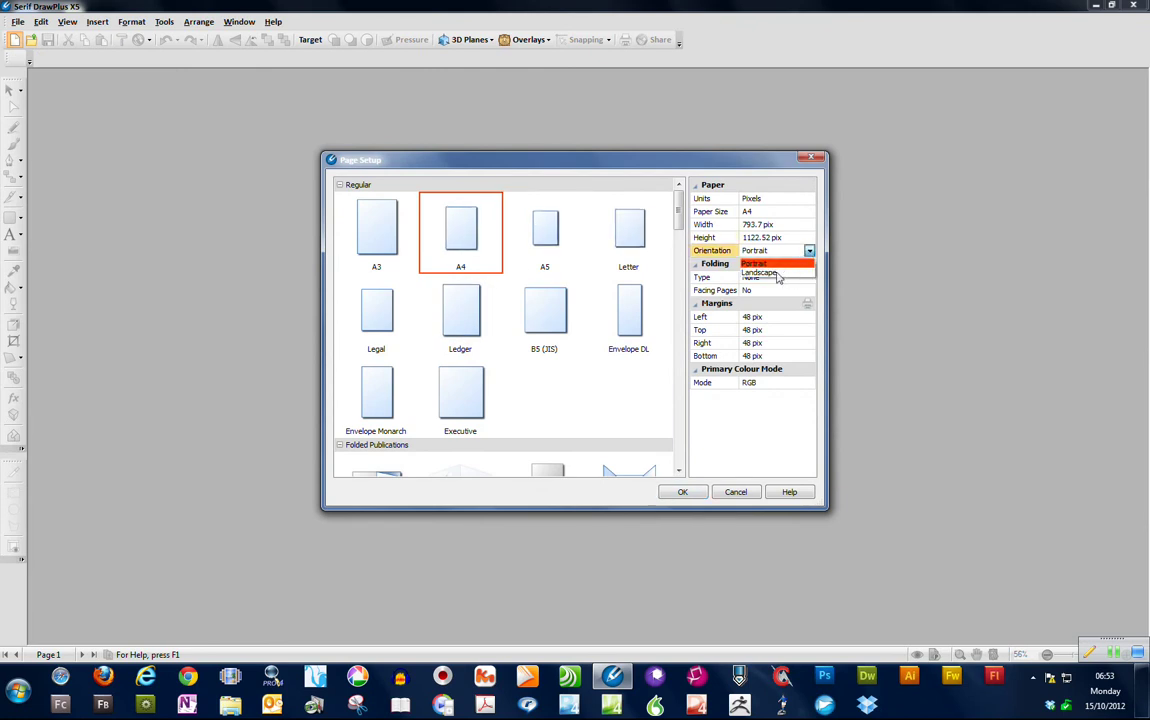
pyautogui.click(770, 277)
pyautogui.click(682, 491)
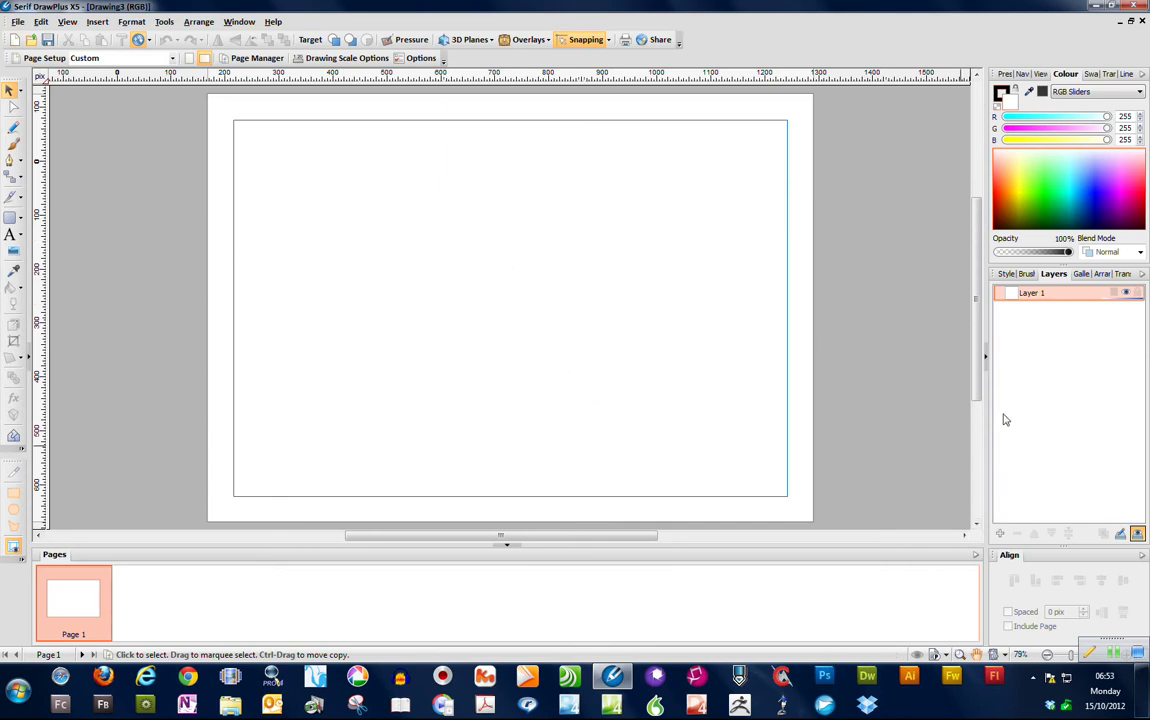
pyautogui.click(999, 533)
pyautogui.click(999, 533)
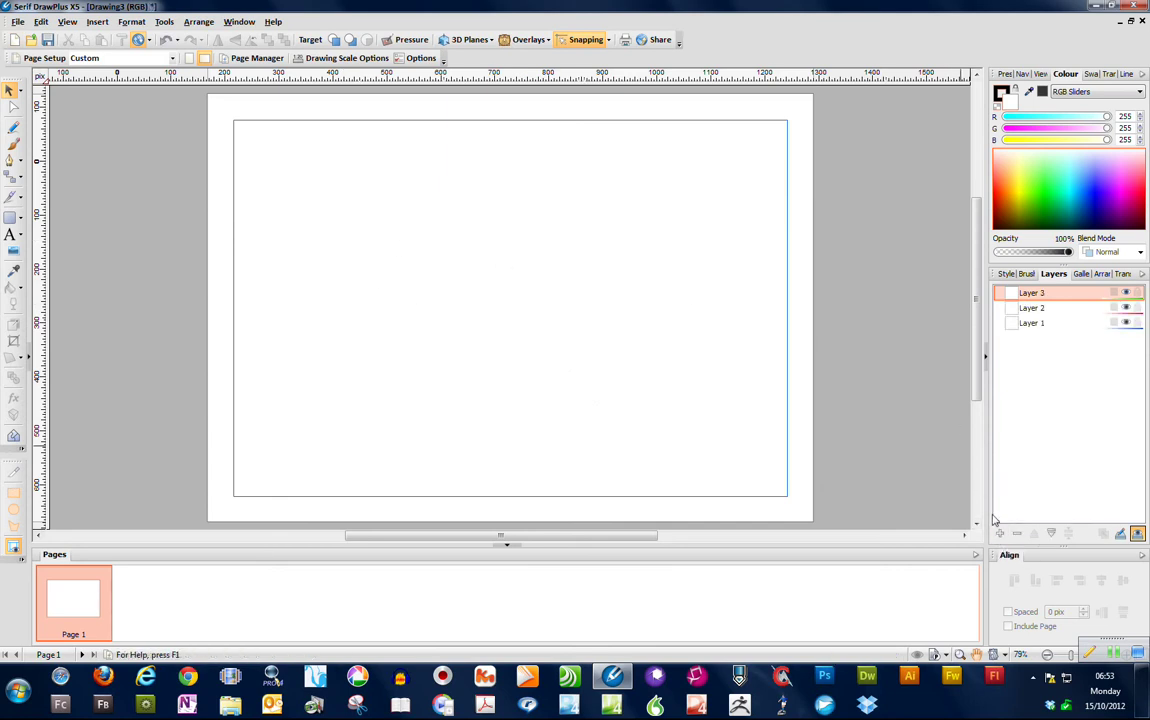
# Draw a wide rectangle about 1005 by 345 pixels across the middle of the page on Layer 1, with no line colour.
pyautogui.click(1033, 326)
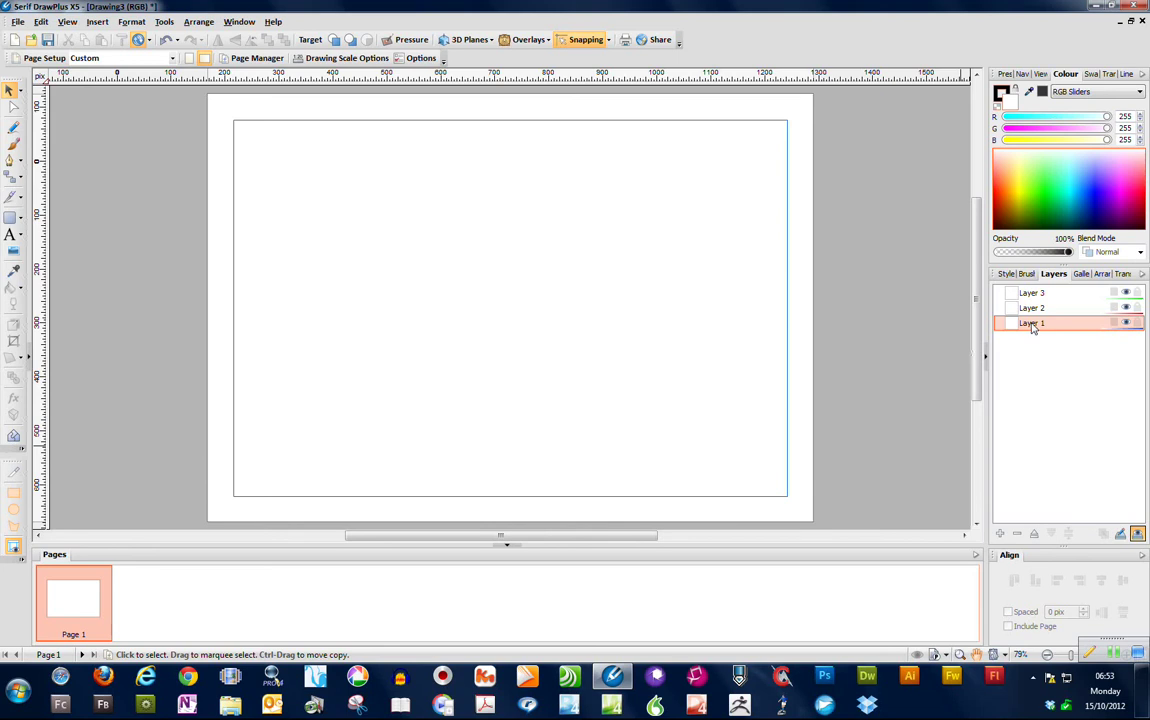
pyautogui.click(10, 220)
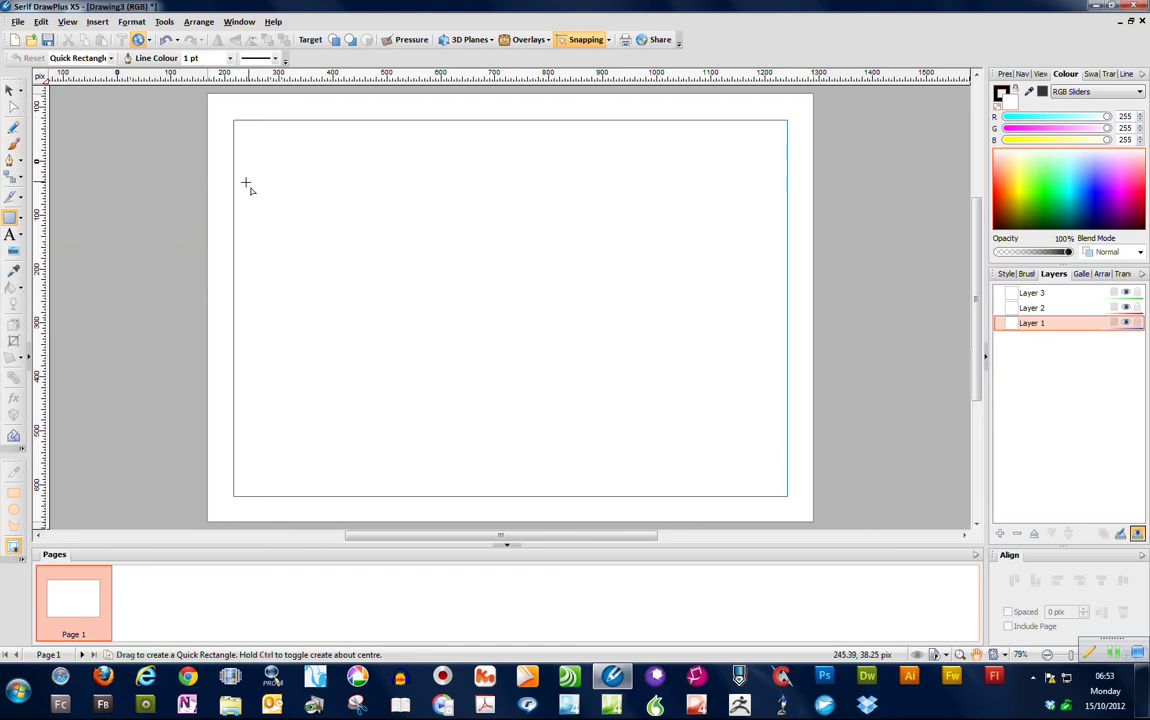
pyautogui.moveTo(239, 185); pyautogui.dragTo(783, 373)
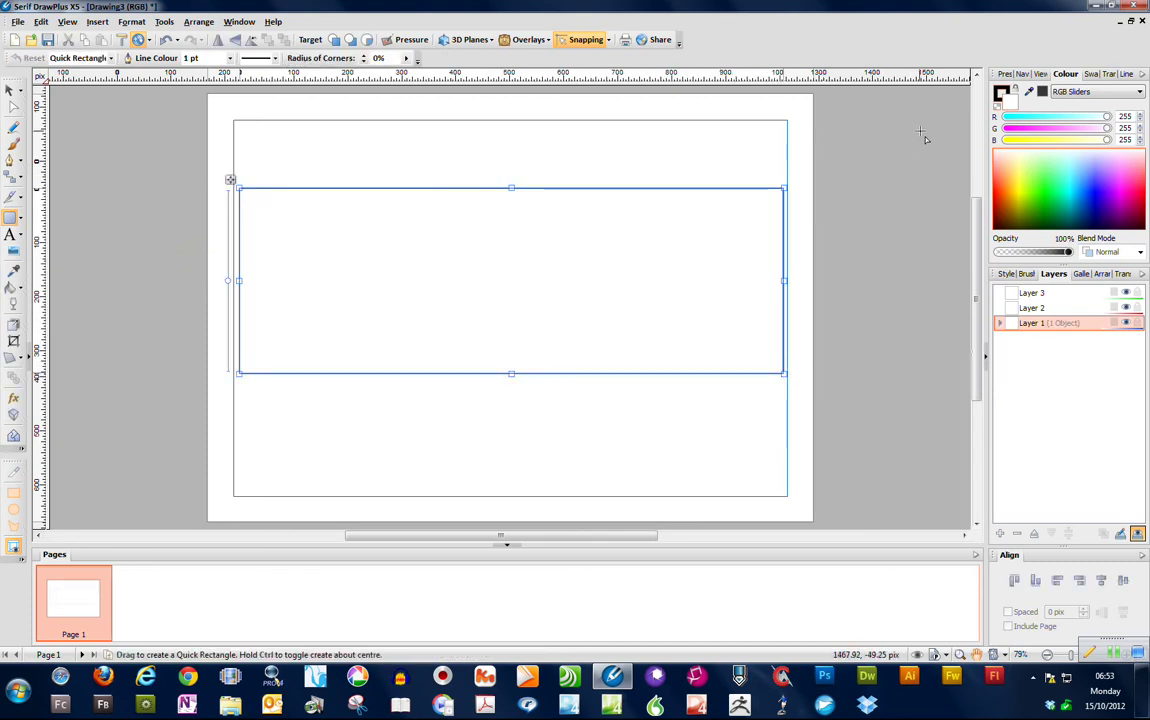
pyautogui.click(1001, 95)
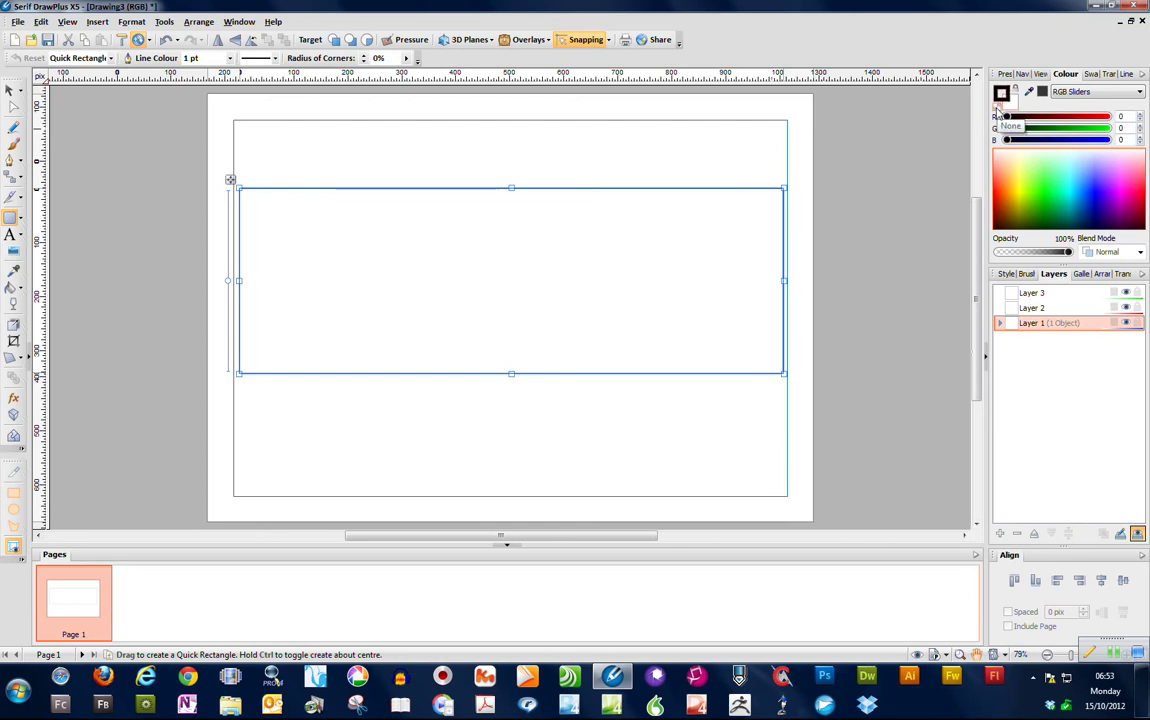
pyautogui.click(997, 111)
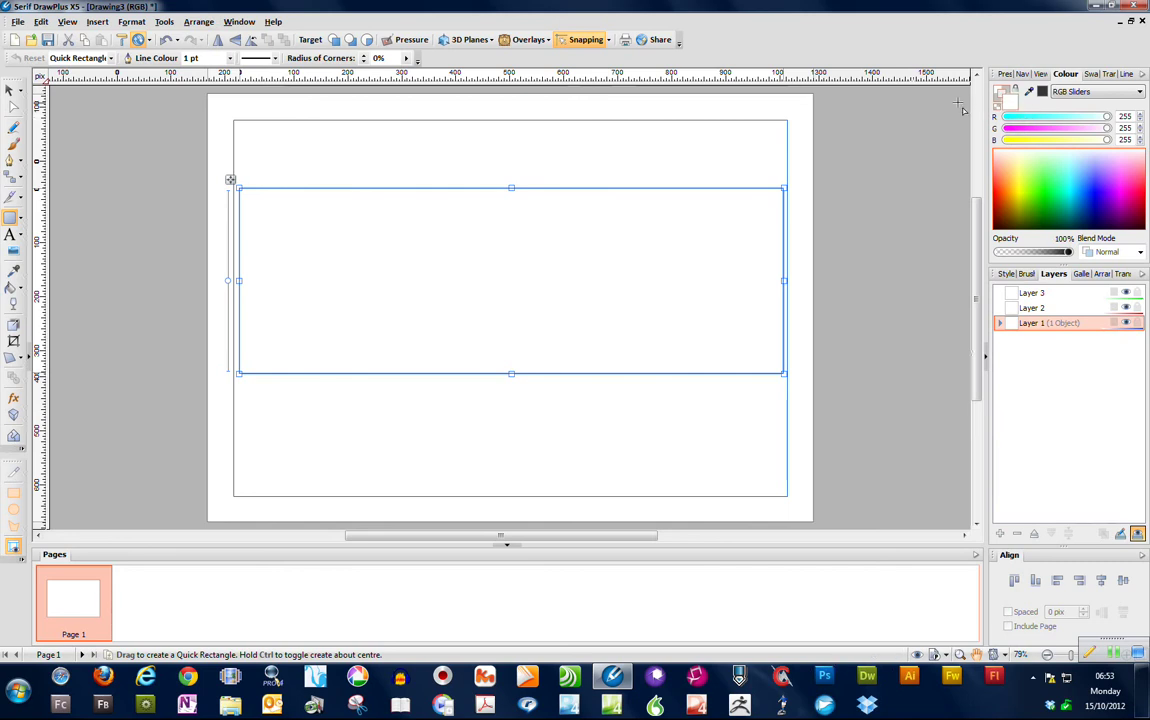
# Change the rectangle's fill type to Linear using the Fill tool.
pyautogui.click(12, 290)
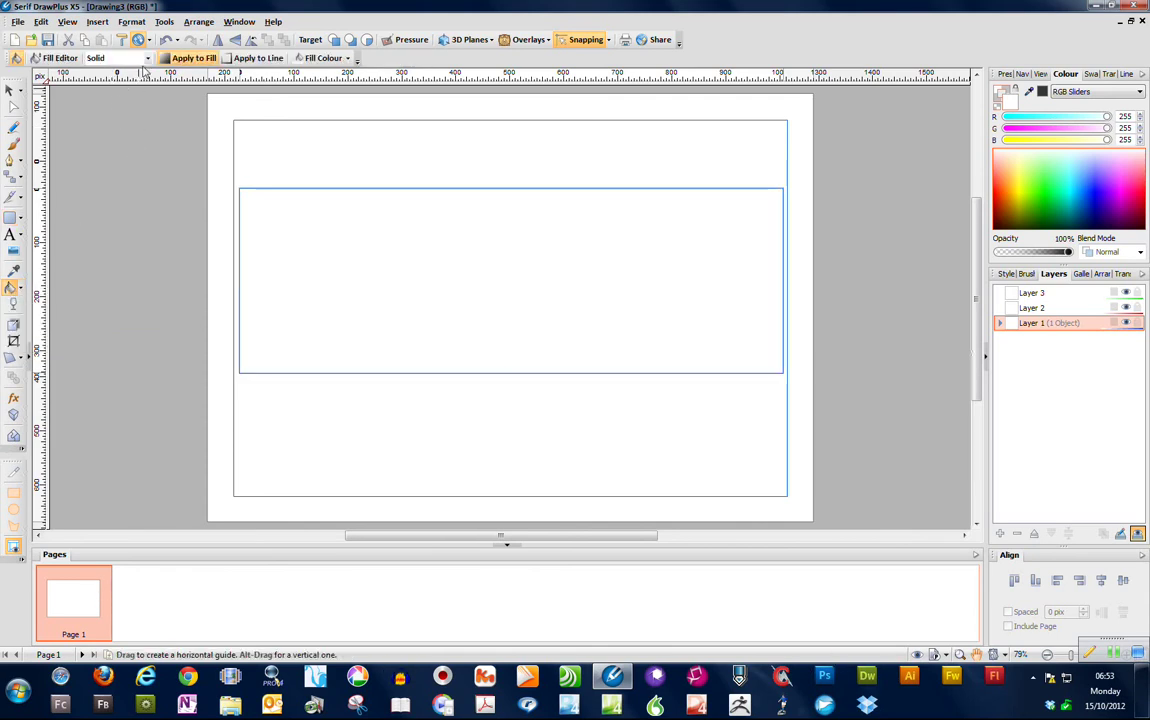
pyautogui.click(147, 58)
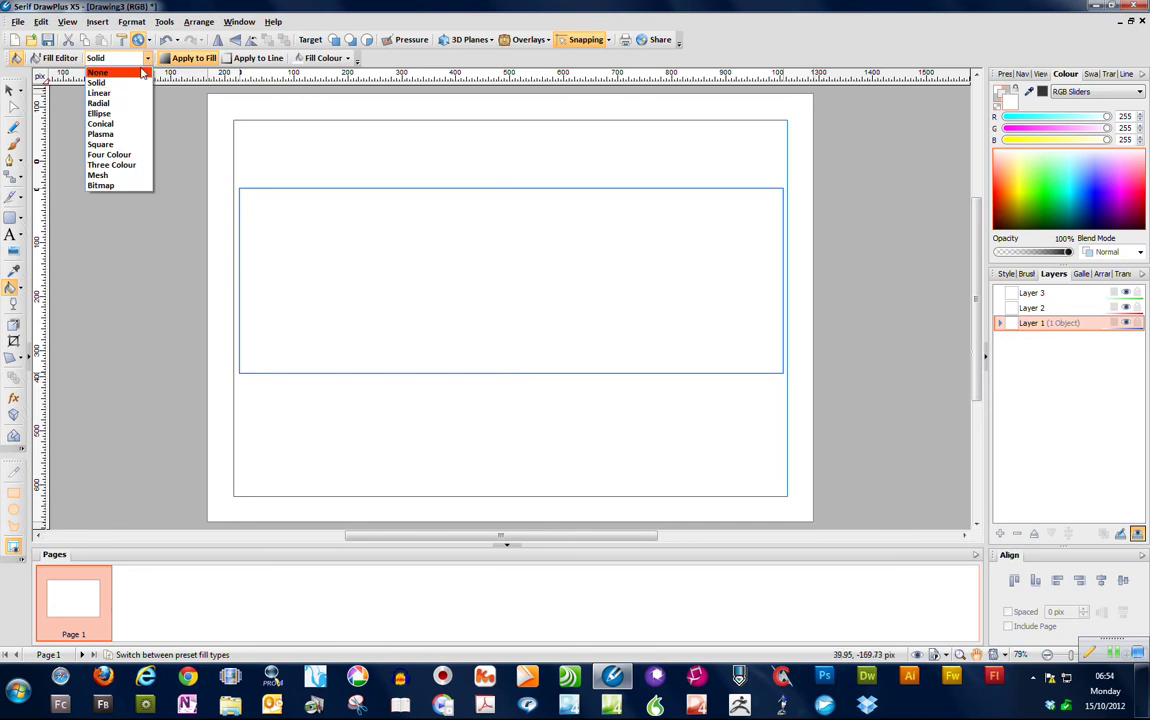
pyautogui.click(130, 58)
pyautogui.click(130, 58)
pyautogui.click(129, 94)
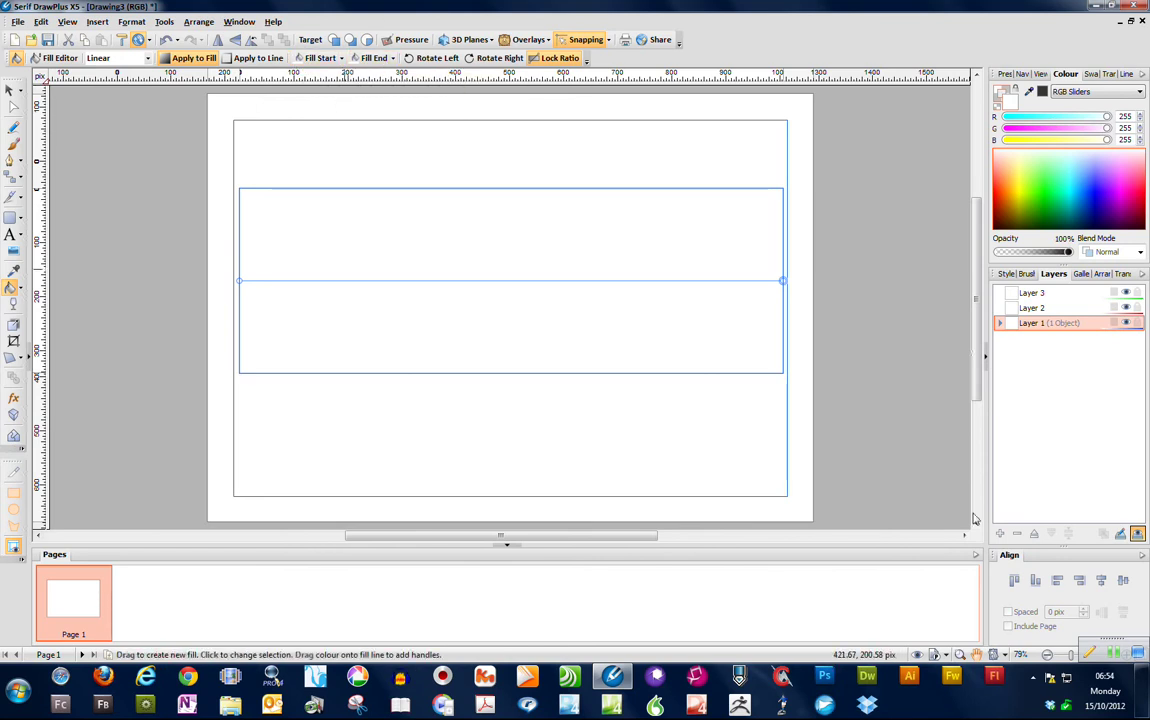
pyautogui.click(1093, 653)
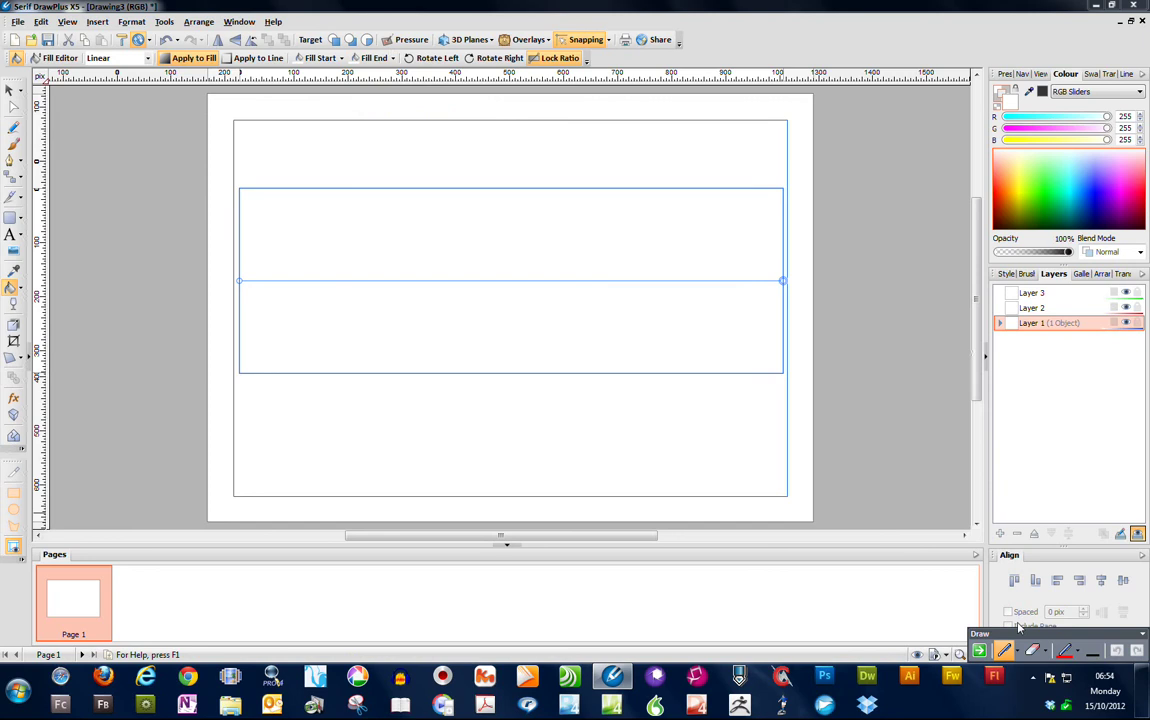
pyautogui.click(1018, 652)
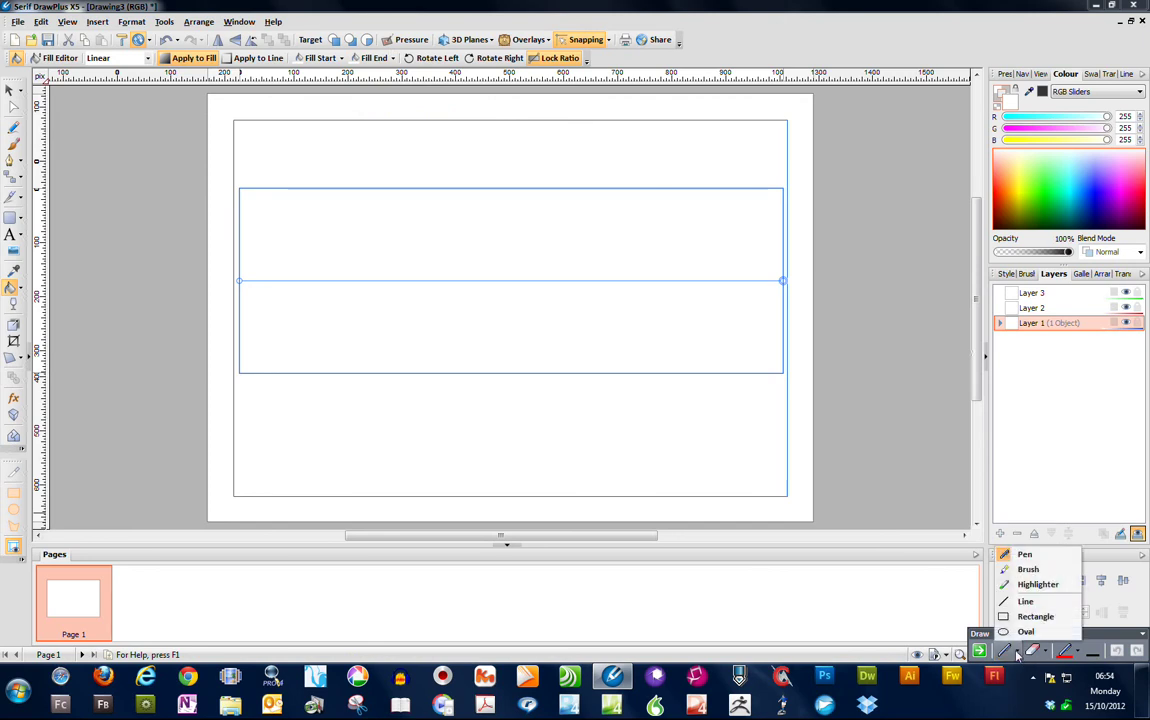
pyautogui.click(1030, 622)
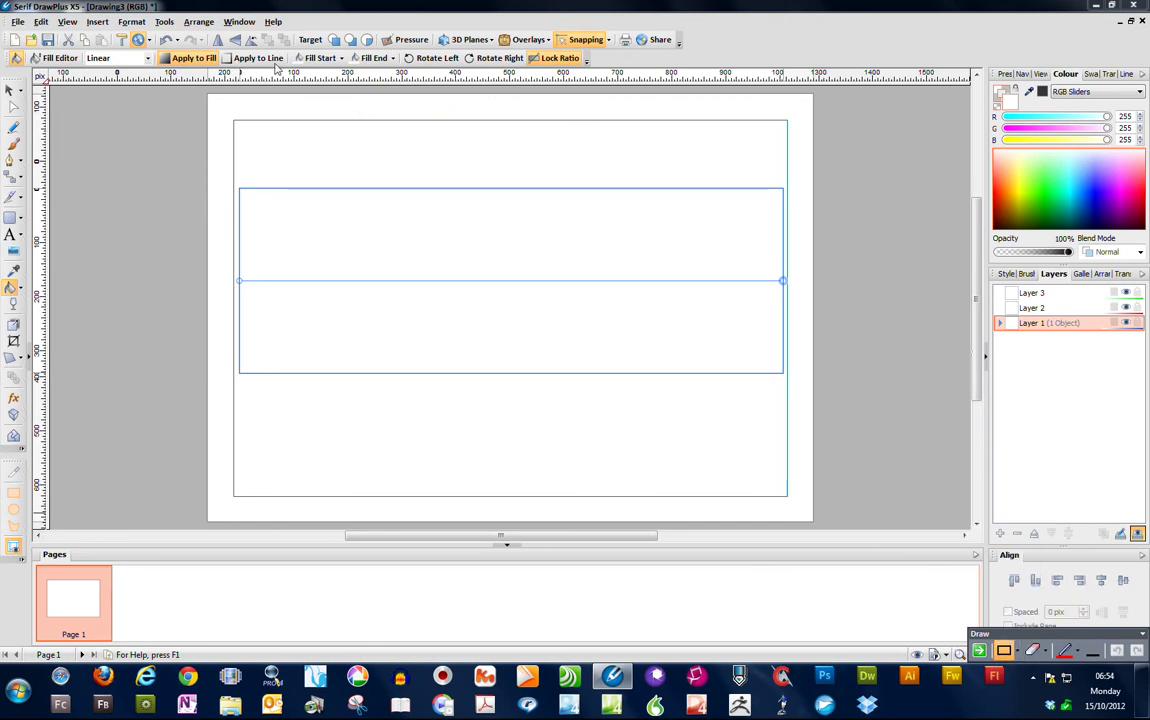
pyautogui.moveTo(290, 48)
pyautogui.mouseDown()
pyautogui.moveTo(349, 81)
pyautogui.moveTo(360, 74)
pyautogui.moveTo(352, 47)
pyautogui.mouseUp()
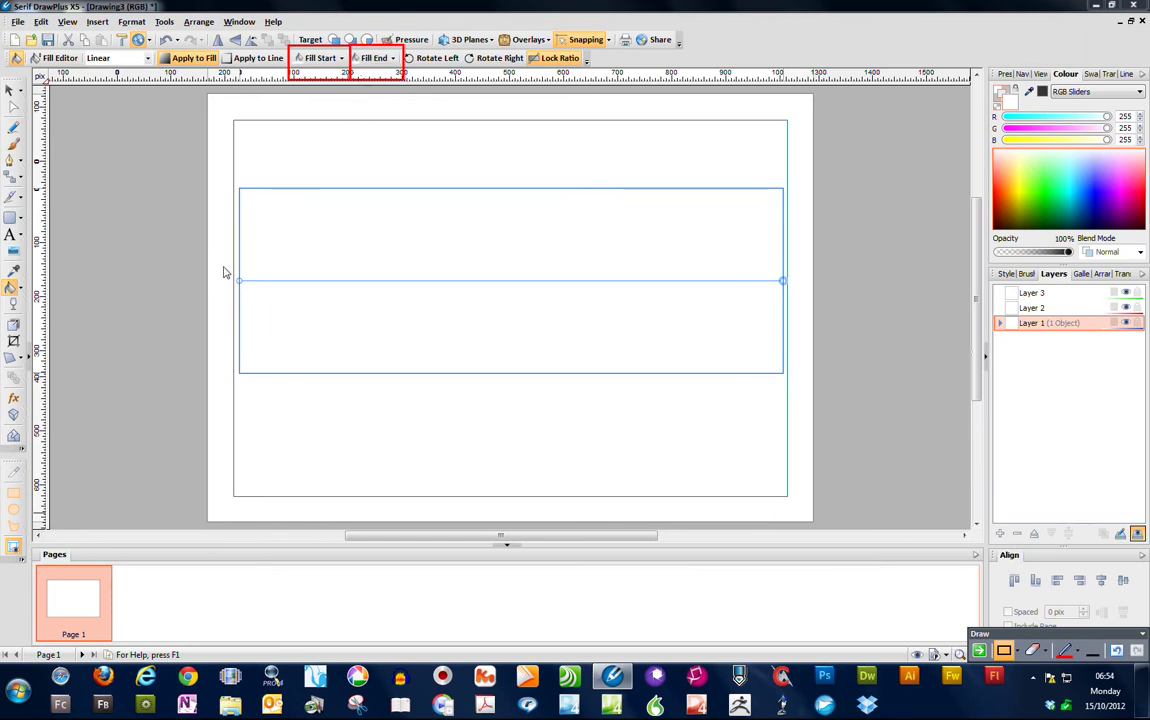
pyautogui.moveTo(222, 266); pyautogui.dragTo(255, 298)
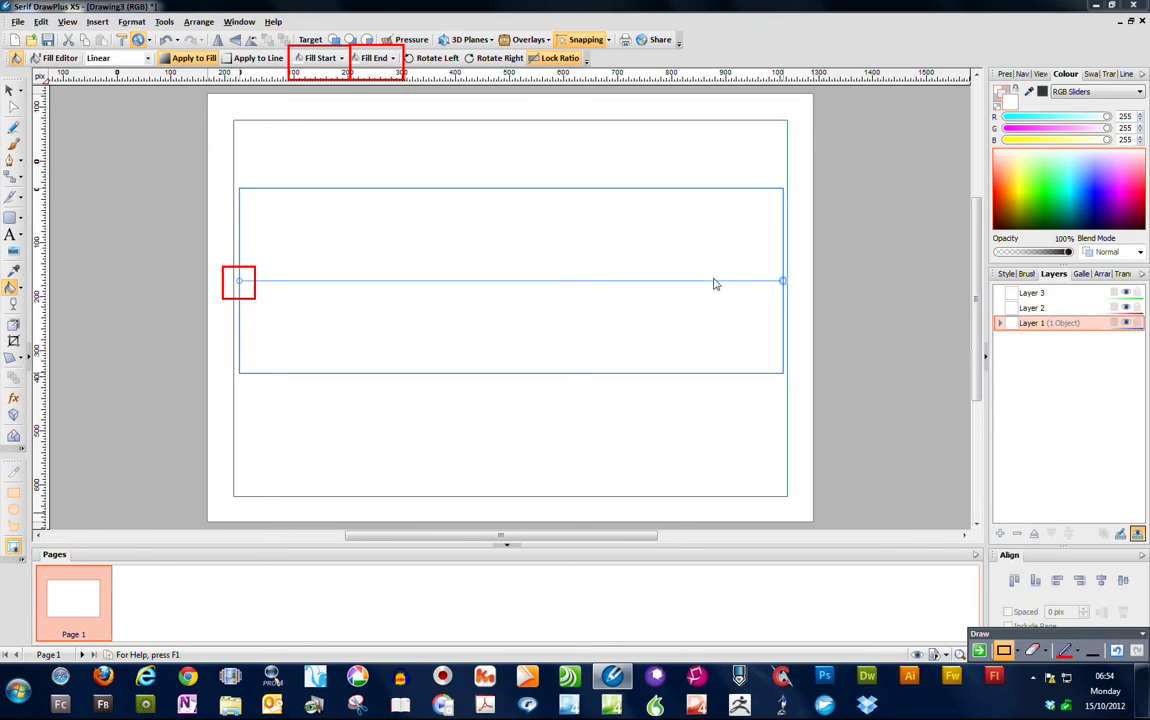
pyautogui.moveTo(770, 266)
pyautogui.mouseDown()
pyautogui.moveTo(797, 278)
pyautogui.moveTo(798, 303)
pyautogui.mouseUp()
pyautogui.hotkey('ctrl', 'z')
pyautogui.hotkey('ctrl', 'z')
pyautogui.hotkey('ctrl', 'z')
pyautogui.click(1116, 651)
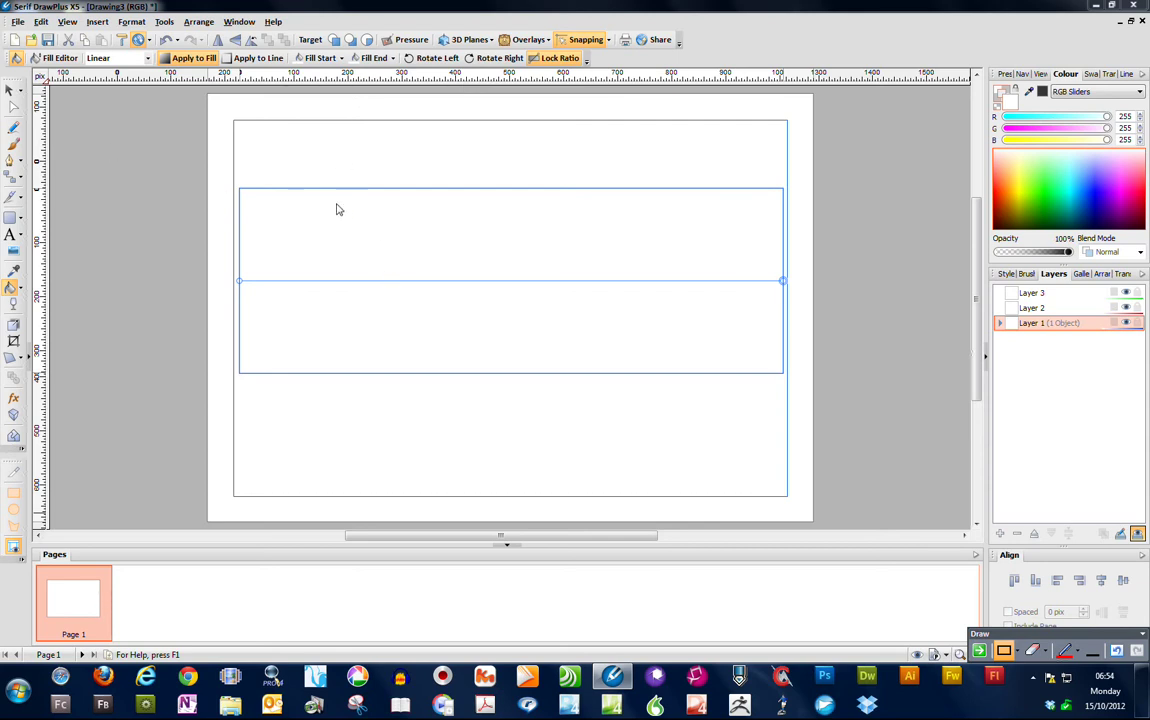
pyautogui.moveTo(404, 203); pyautogui.dragTo(423, 252)
pyautogui.hotkey('ctrl', 'z')
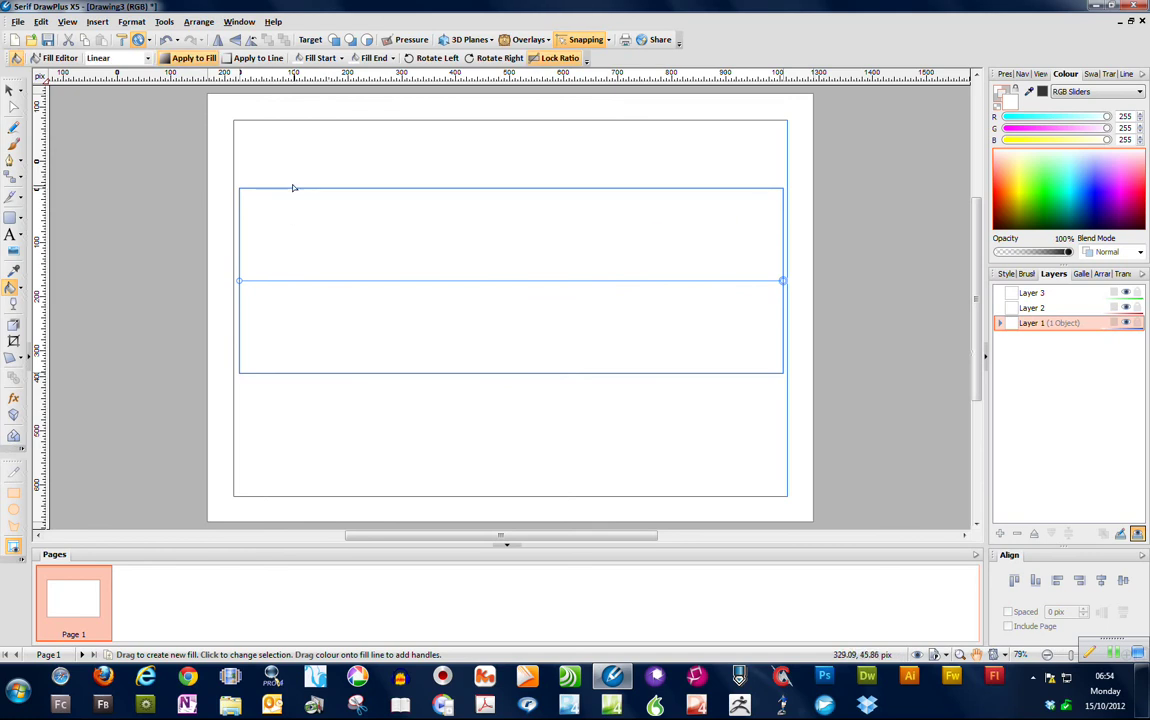
# Rotate the rectangle's linear fill left so it runs vertically, and set its upper end's colour to RGB 96, 96, 96.
pyautogui.click(435, 57)
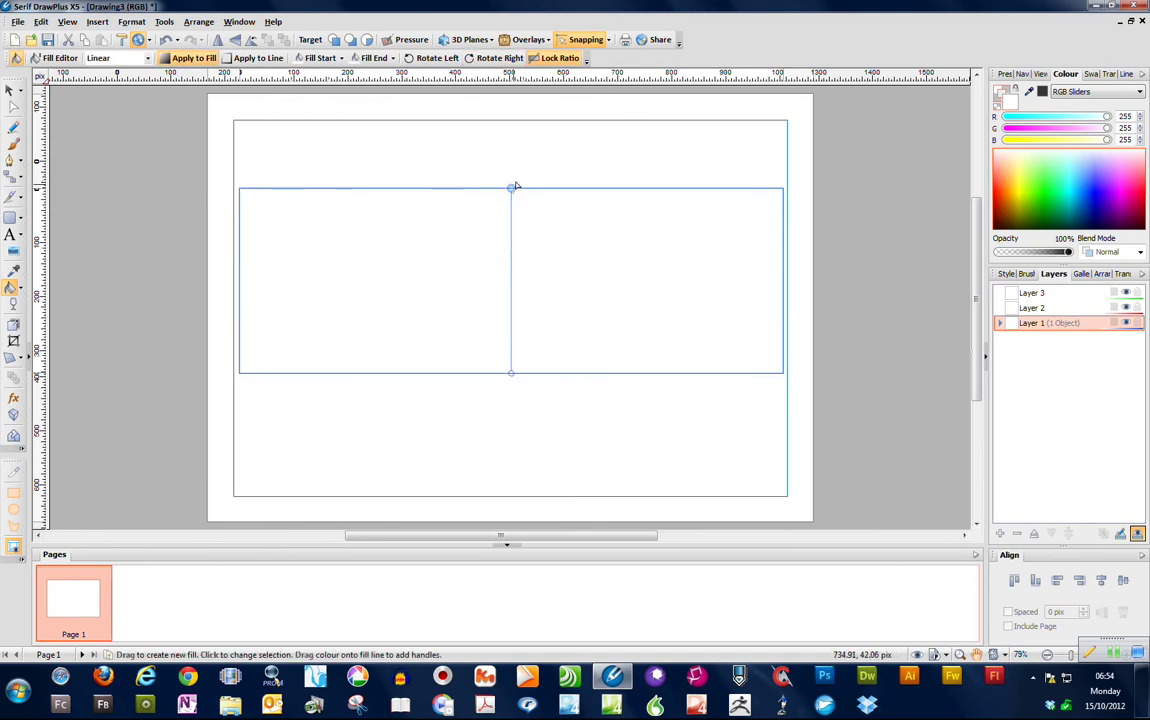
pyautogui.click(341, 58)
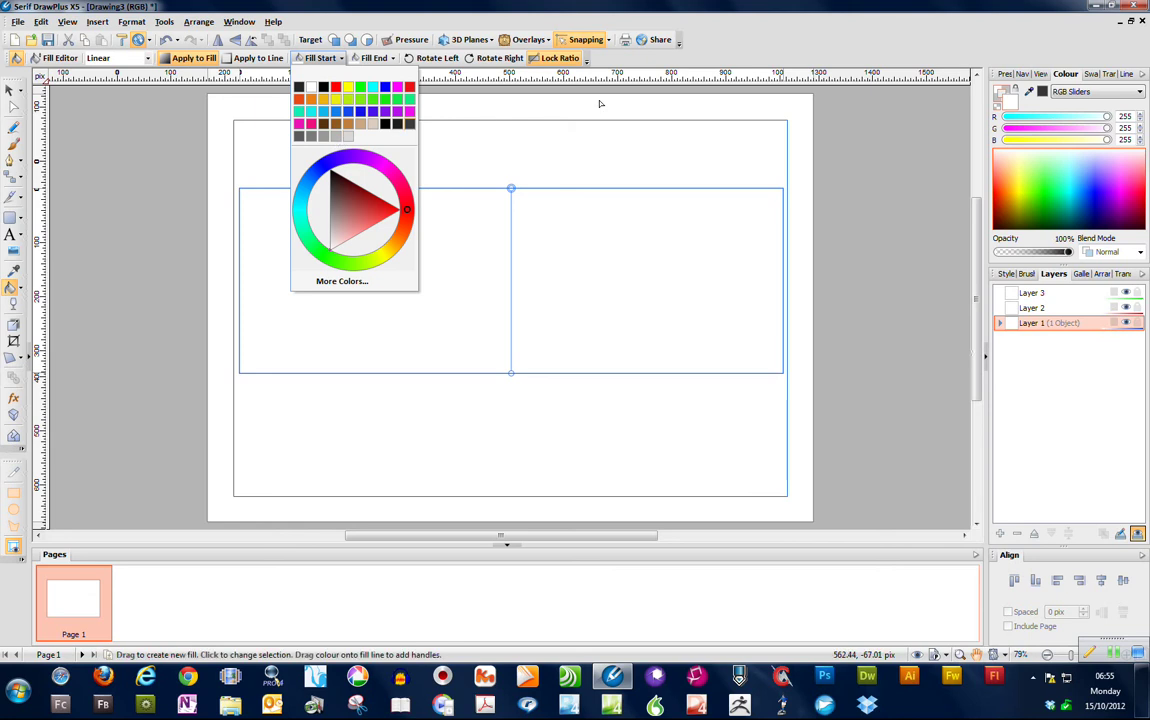
pyautogui.click(1127, 116)
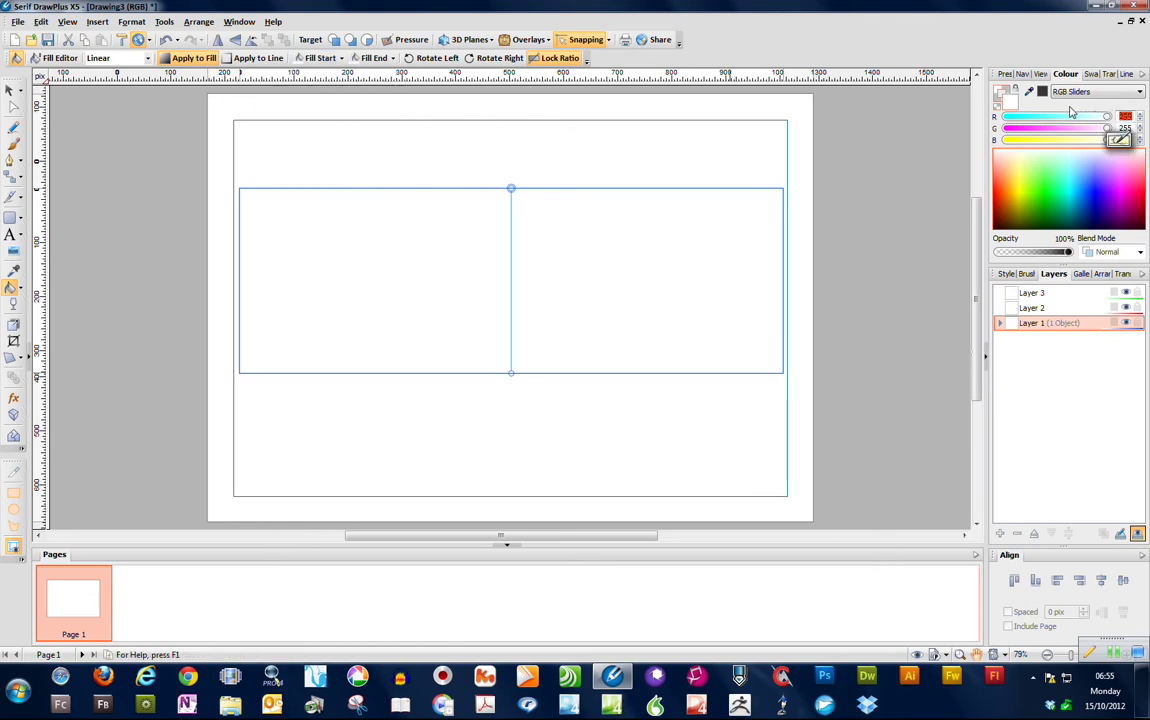
pyautogui.moveTo(1068, 116); pyautogui.dragTo(1044, 117)
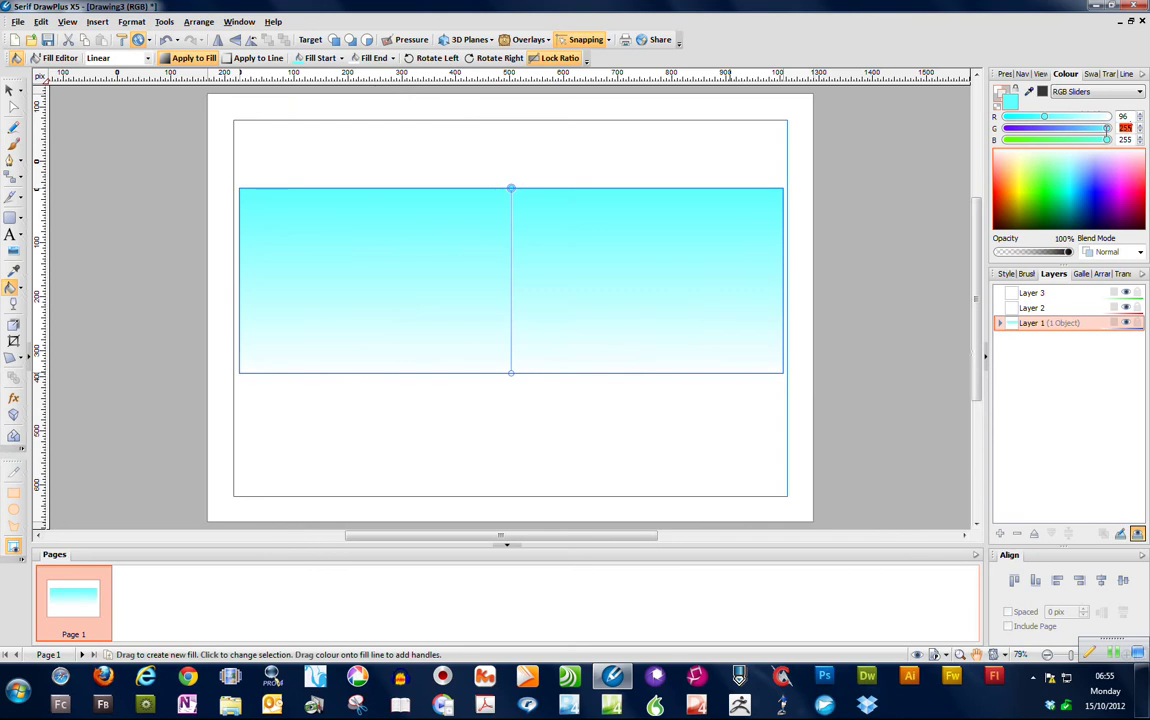
pyautogui.write('96')
pyautogui.press('Tab')
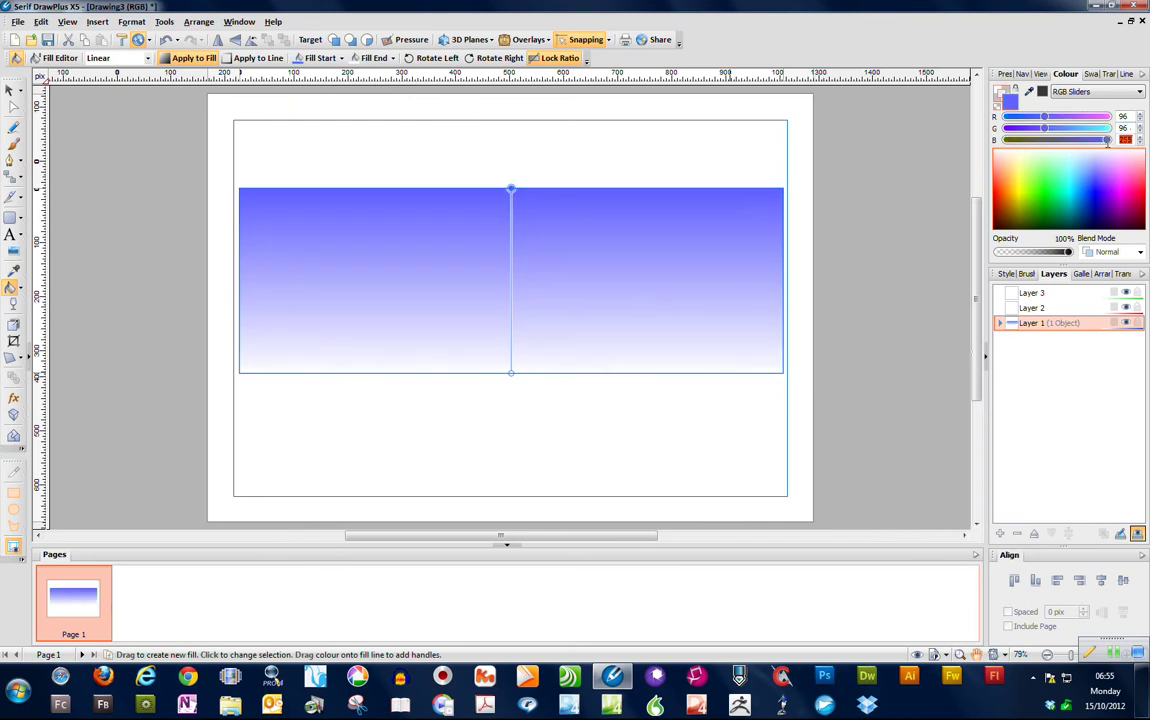
pyautogui.write('96')
pyautogui.press('Return')
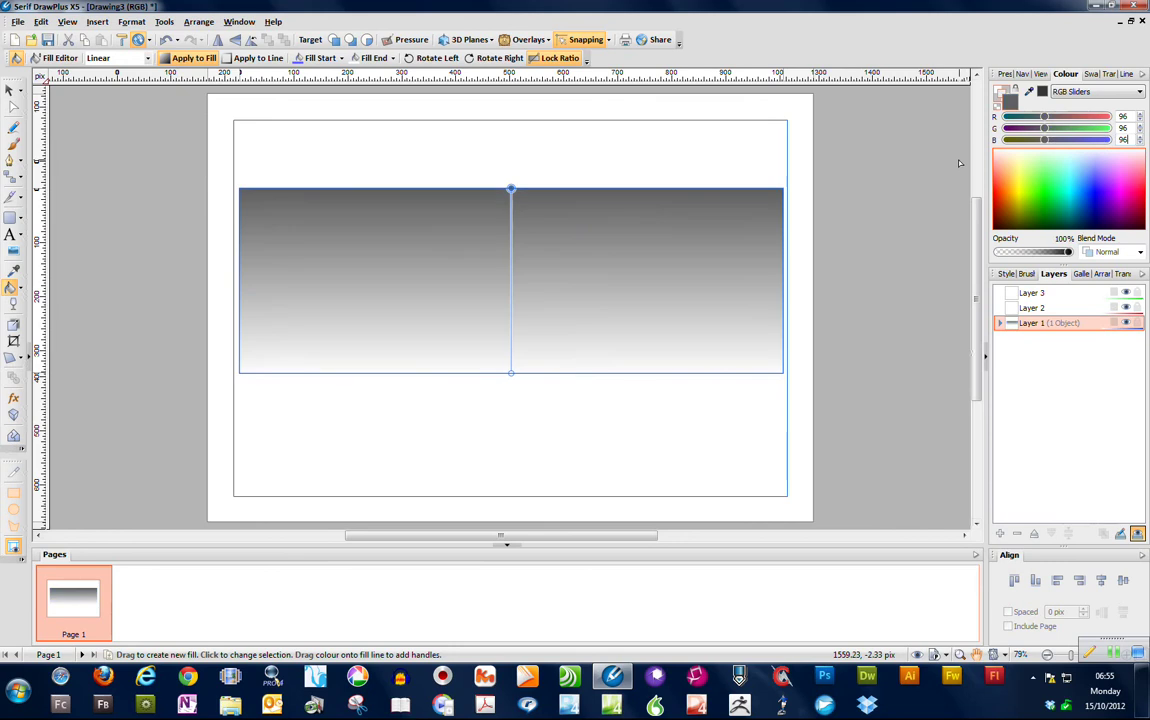
# Set the colour at the lower end of the rectangle's linear fill to RGB 154, 154, 154.
pyautogui.click(512, 375)
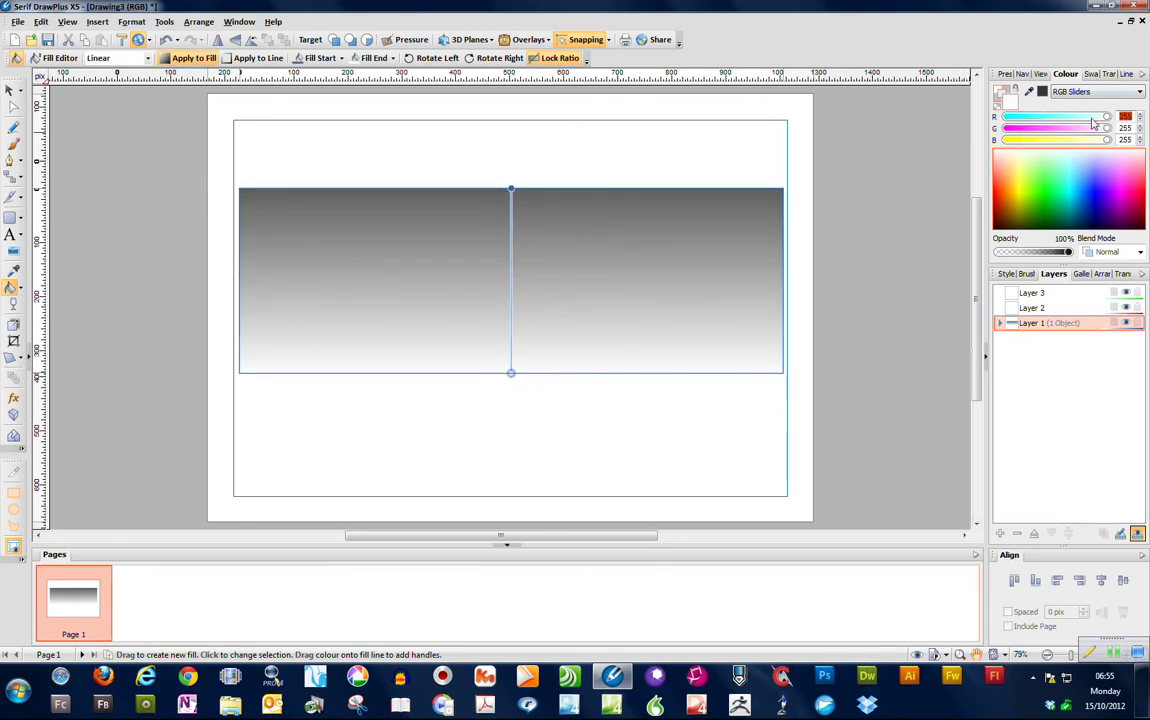
pyautogui.write('154')
pyautogui.press('Tab')
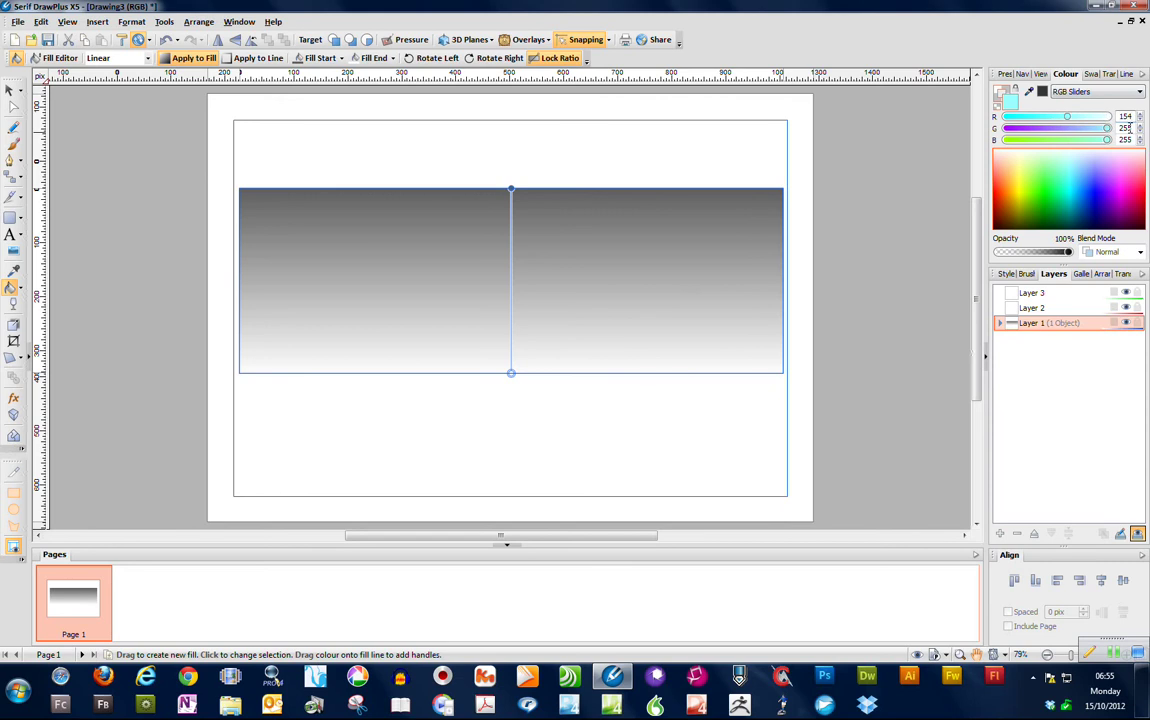
pyautogui.write('1')
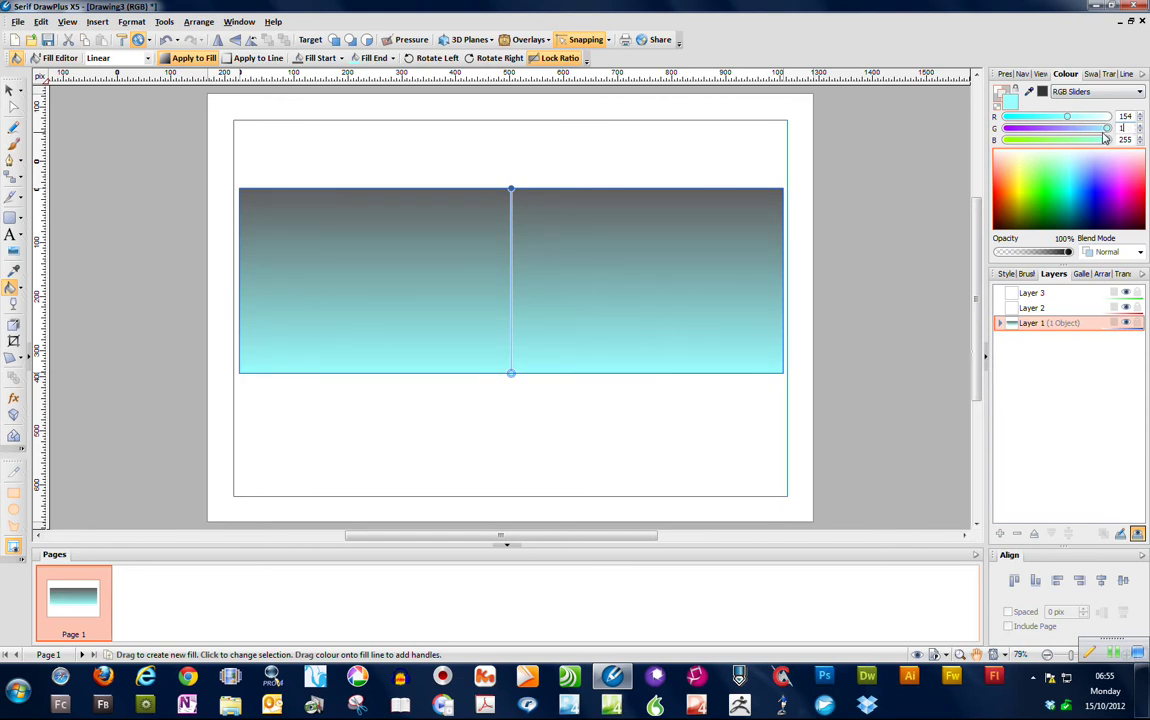
pyautogui.write('54')
pyautogui.press('Tab')
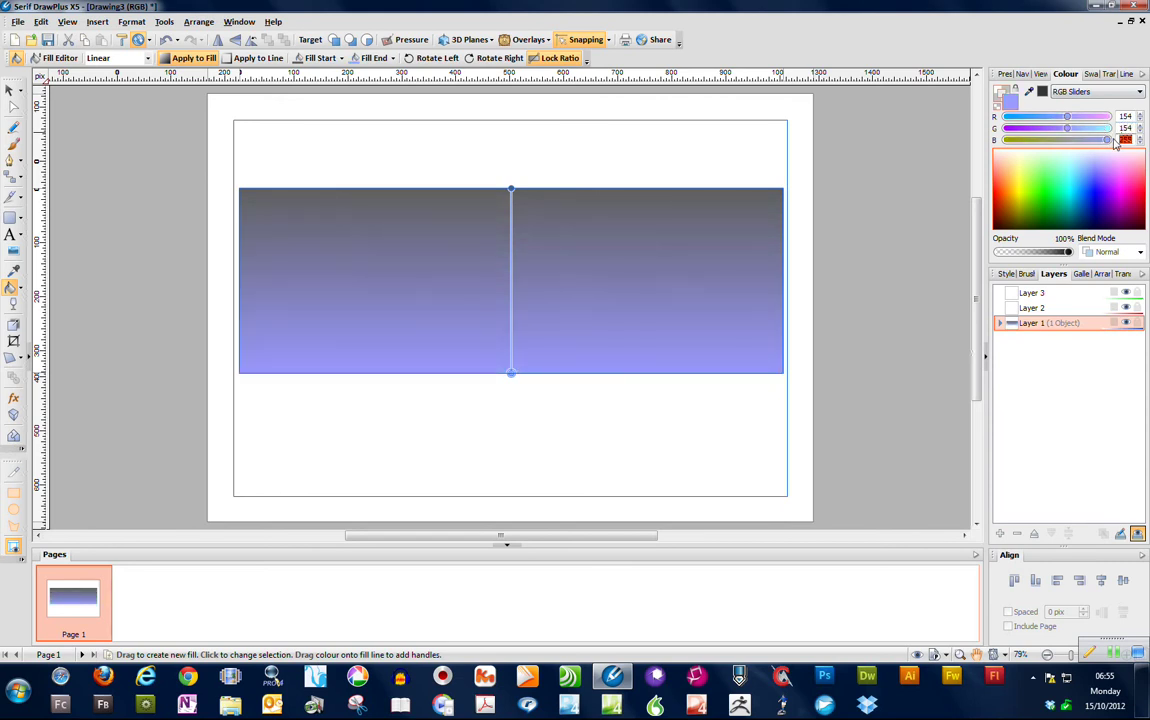
pyautogui.write('154')
pyautogui.press('Return')
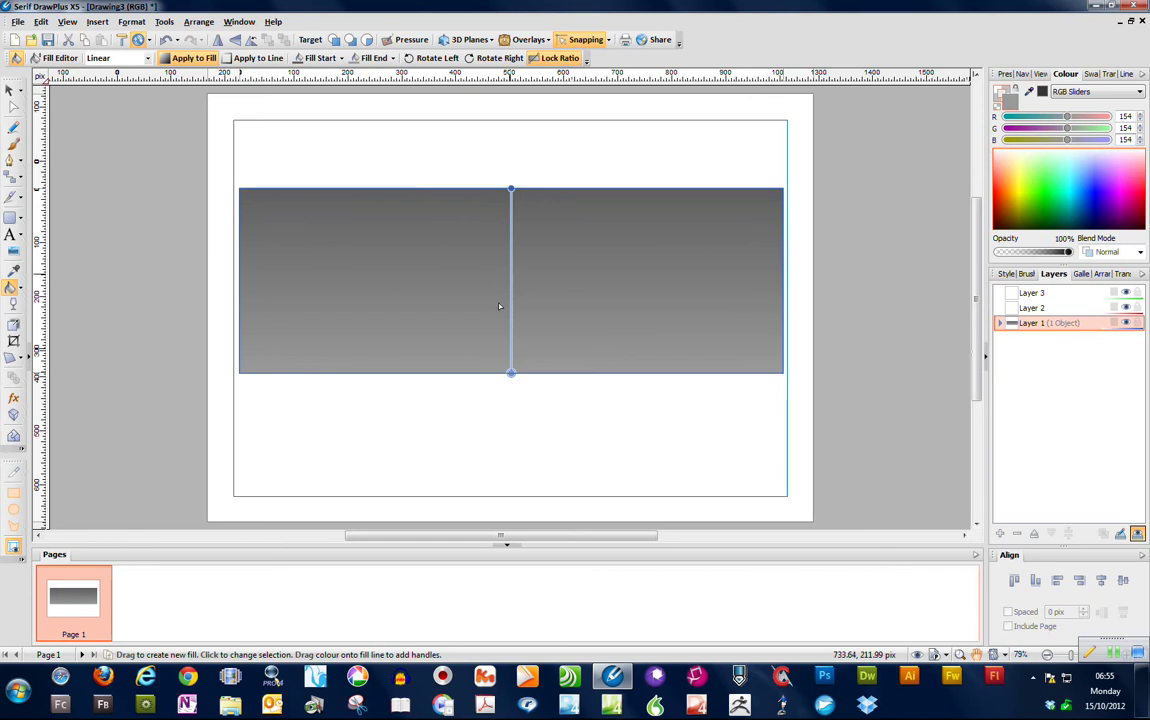
# Draw a Quick Ellipse about 1115 by 255 pixels on Layer 2, spanning the page width and overlapping the rectangle's lower half.
pyautogui.click(1028, 312)
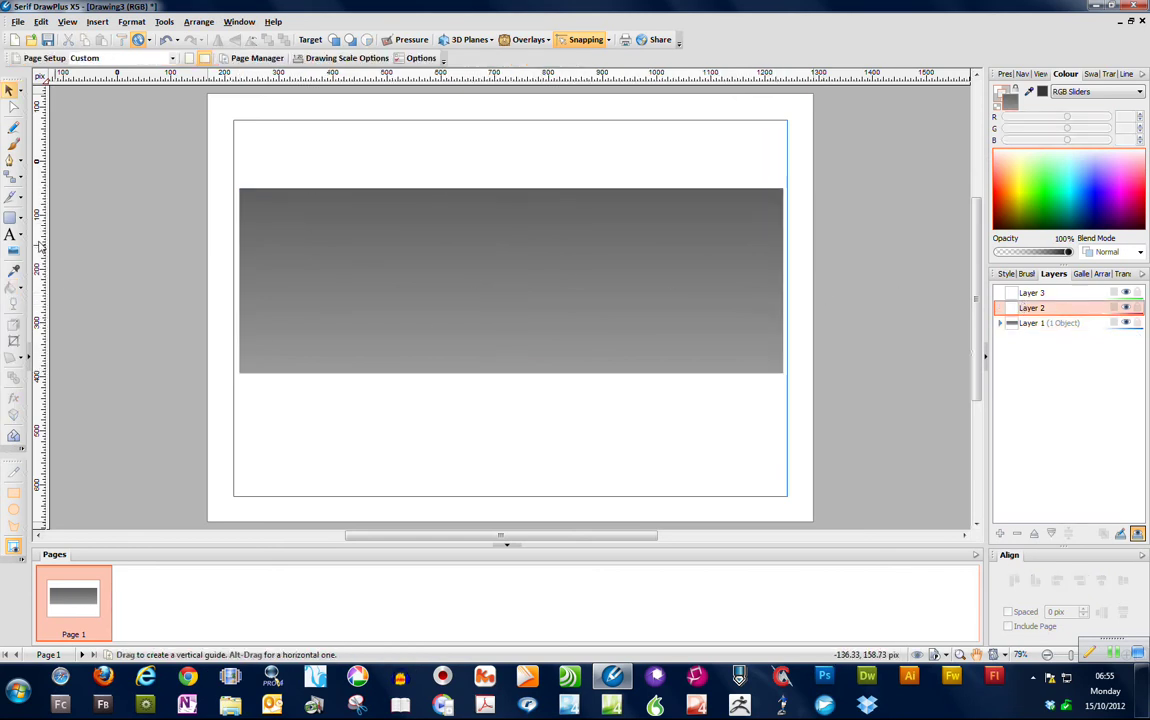
pyautogui.click(21, 222)
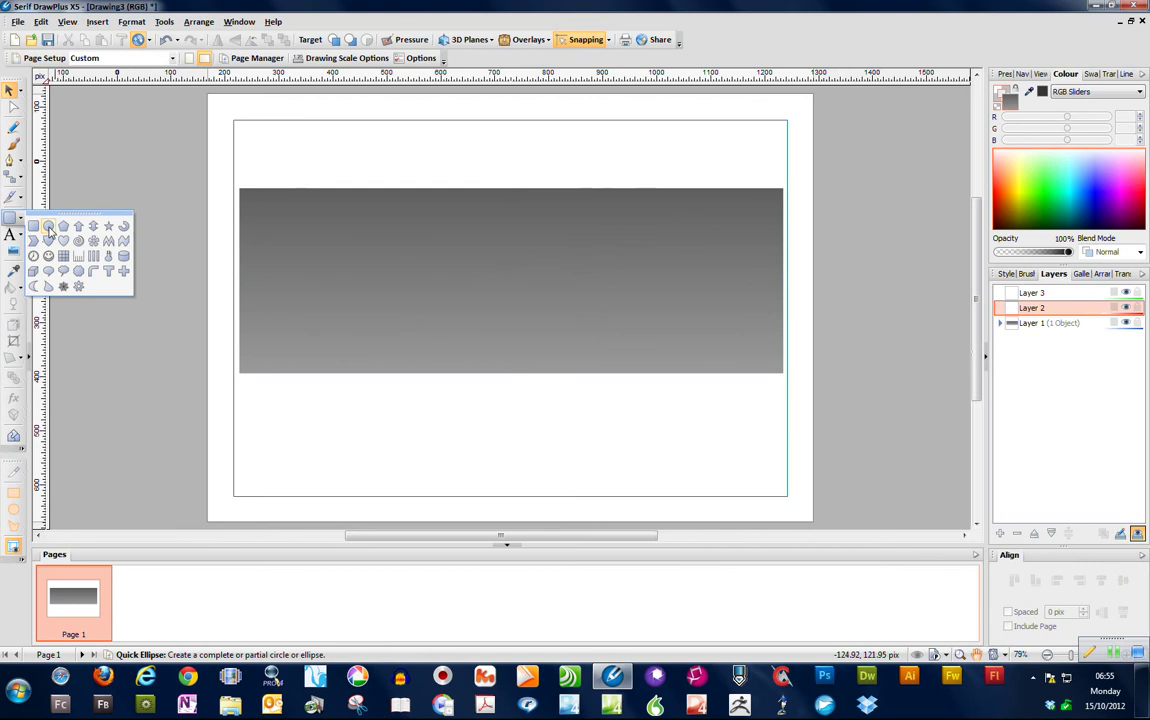
pyautogui.click(48, 227)
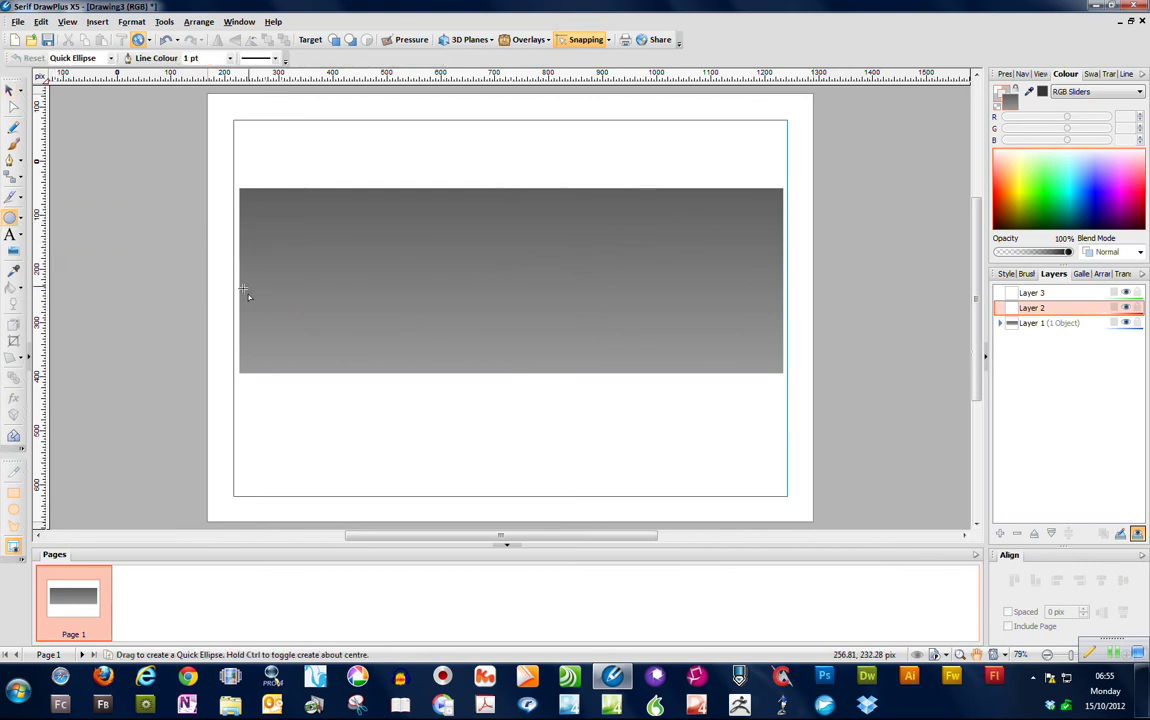
pyautogui.moveTo(213, 283); pyautogui.dragTo(820, 428)
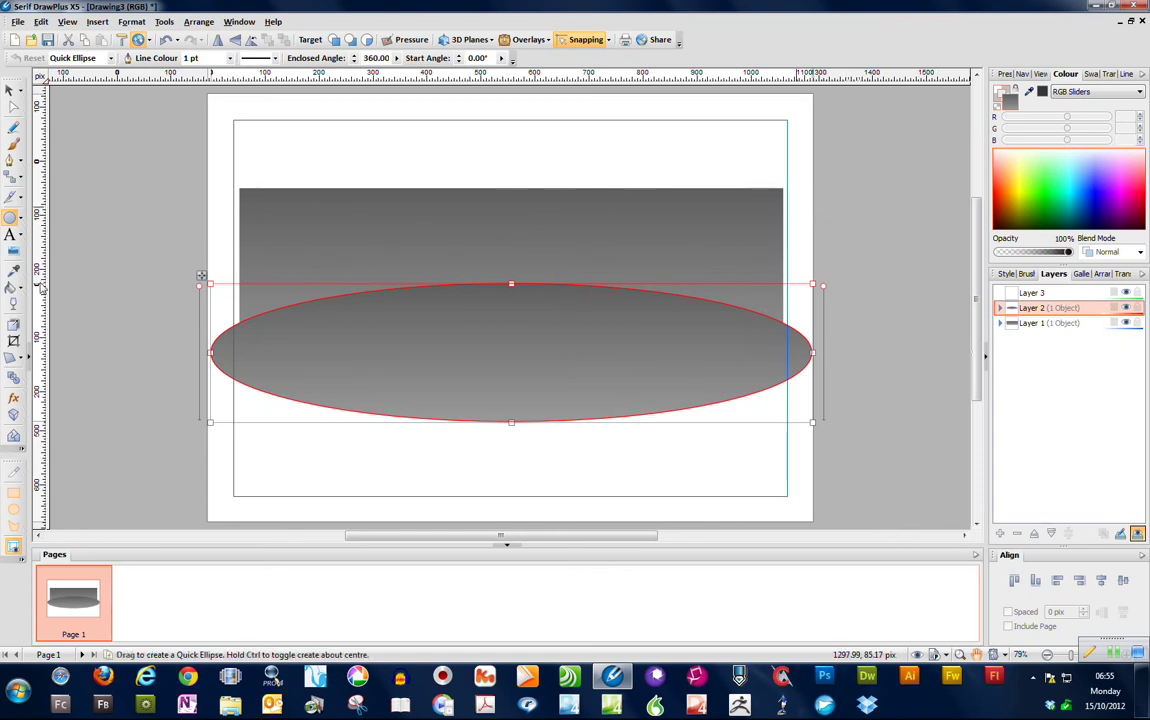
# Set the colour at the upper end of the ellipse's linear fill to RGB 0, 0, 0.
pyautogui.click(10, 289)
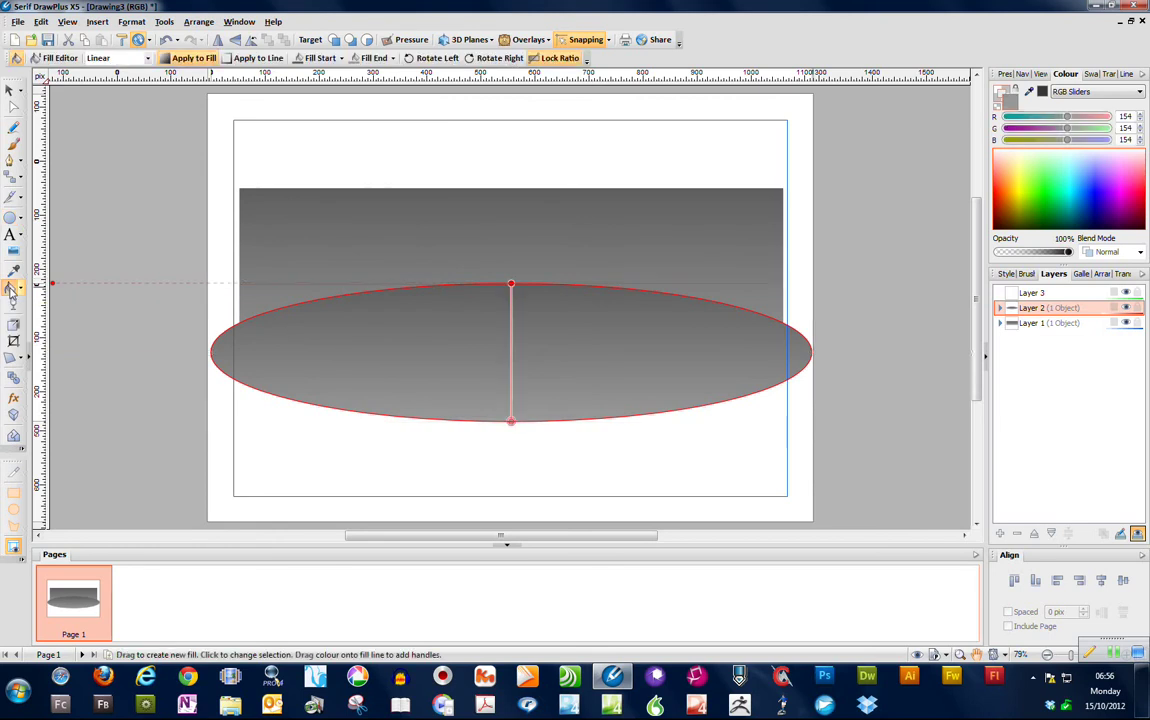
pyautogui.click(511, 285)
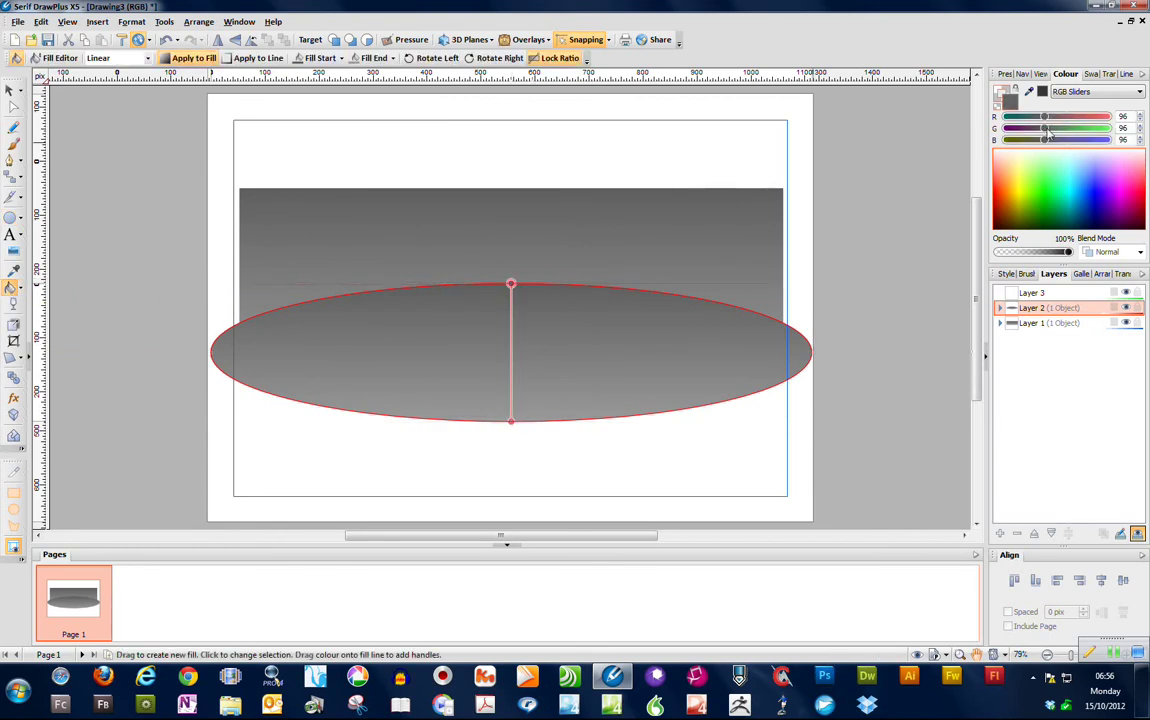
pyautogui.moveTo(1046, 140); pyautogui.dragTo(1006, 117)
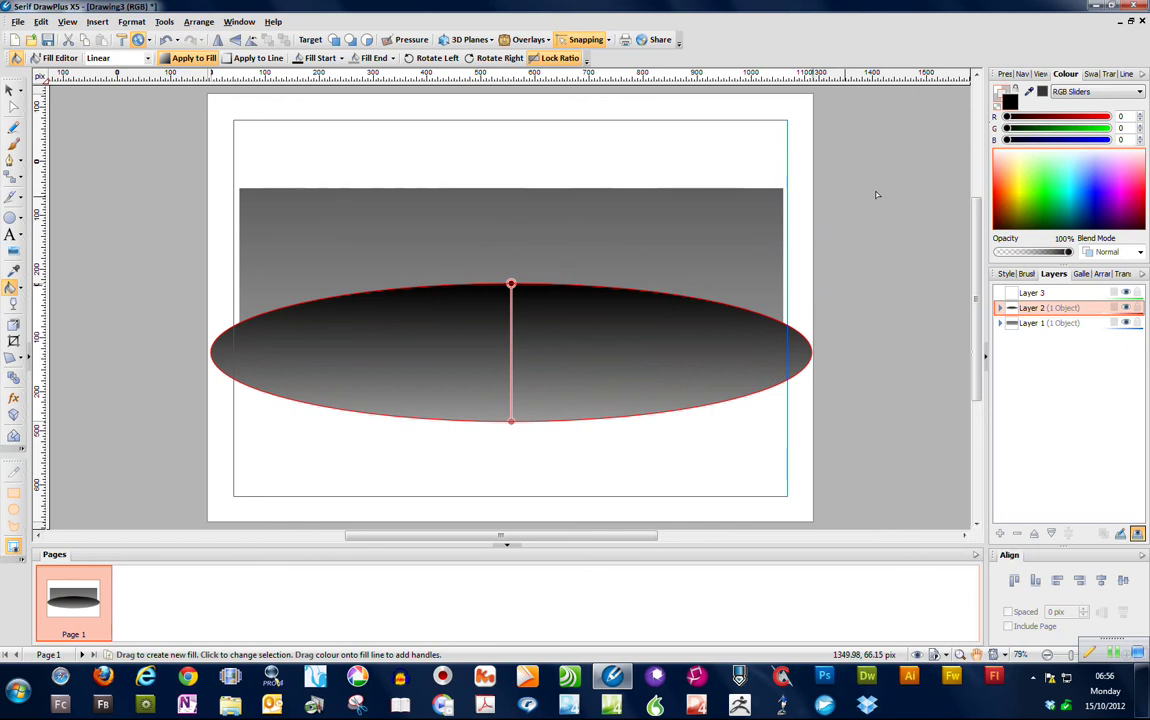
# Set the colour at the lower end of the ellipse's linear fill to RGB 63, 63, 63.
pyautogui.click(511, 422)
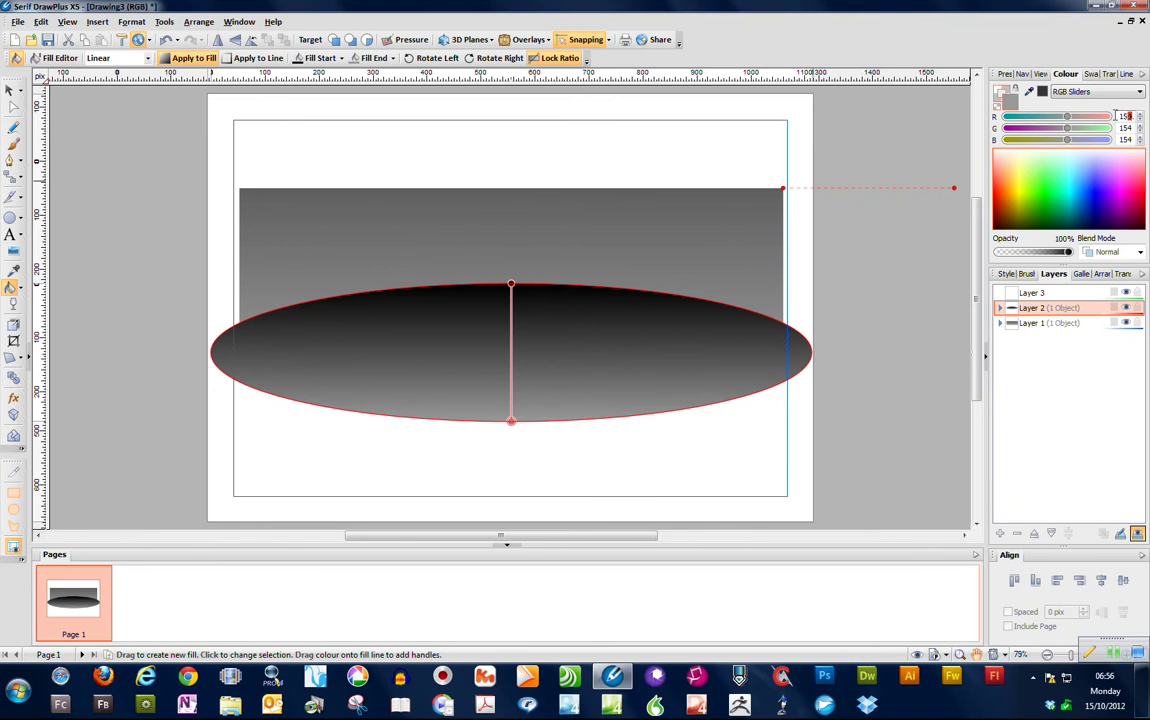
pyautogui.moveTo(1117, 116); pyautogui.dragTo(1100, 112)
pyautogui.click(1123, 117)
pyautogui.write('63')
pyautogui.press('Tab')
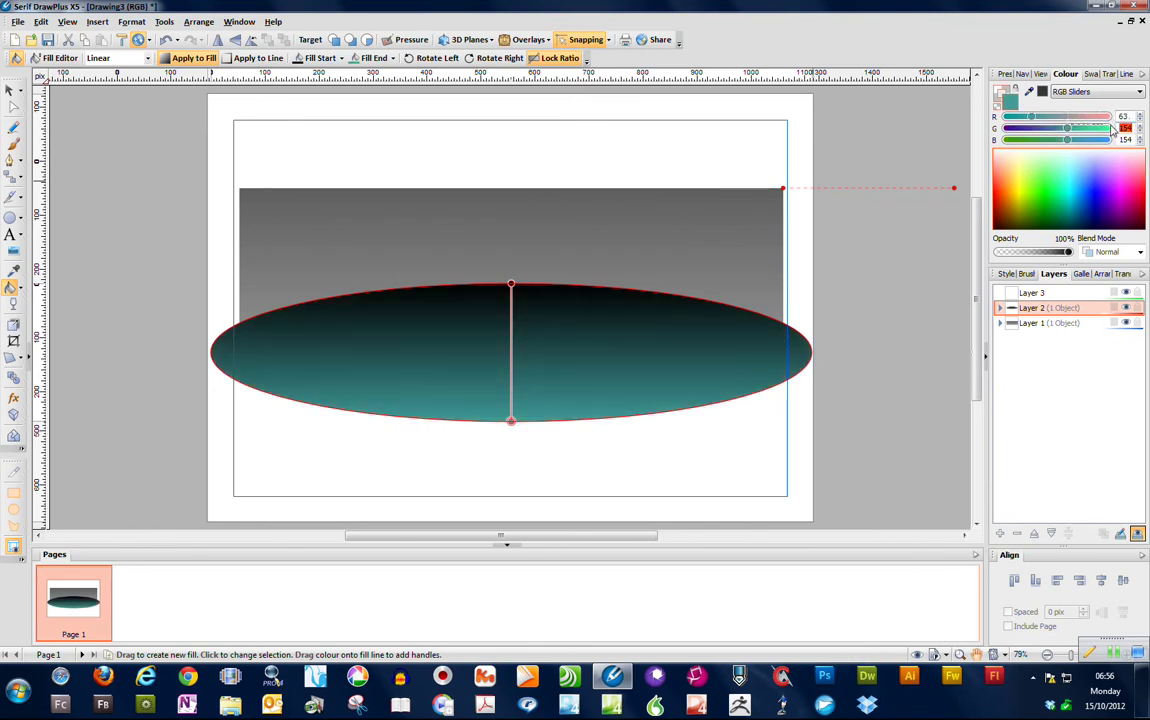
pyautogui.press('Tab')
pyautogui.write('63')
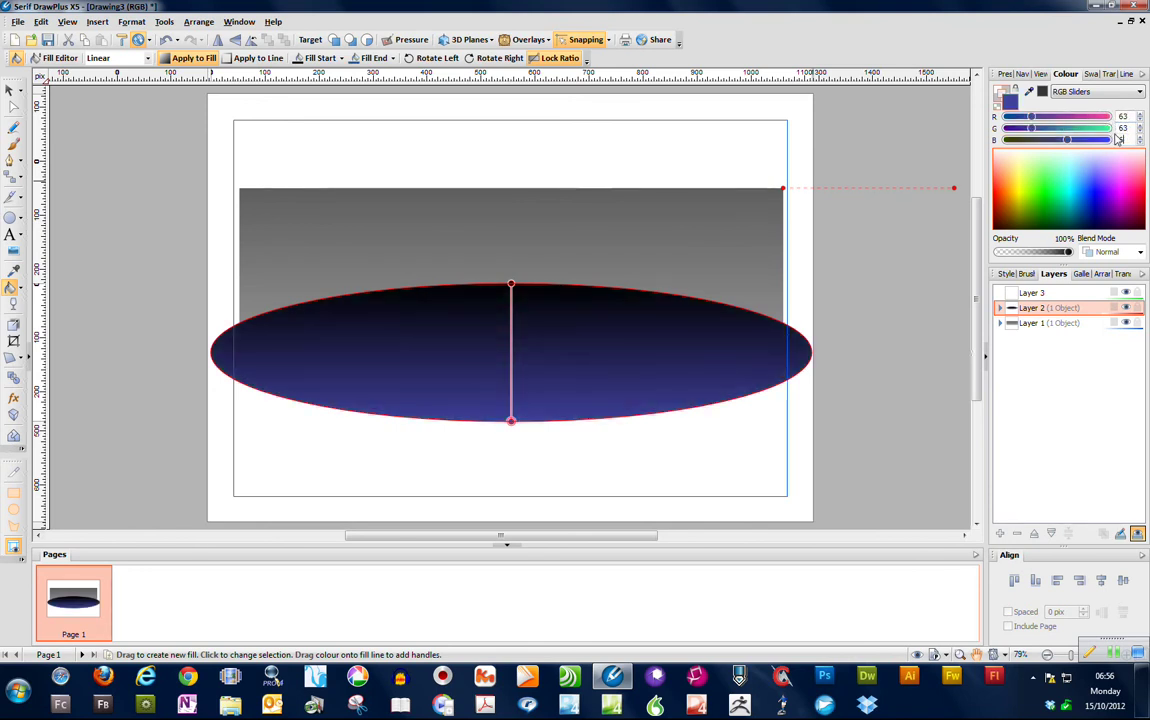
pyautogui.press('Tab')
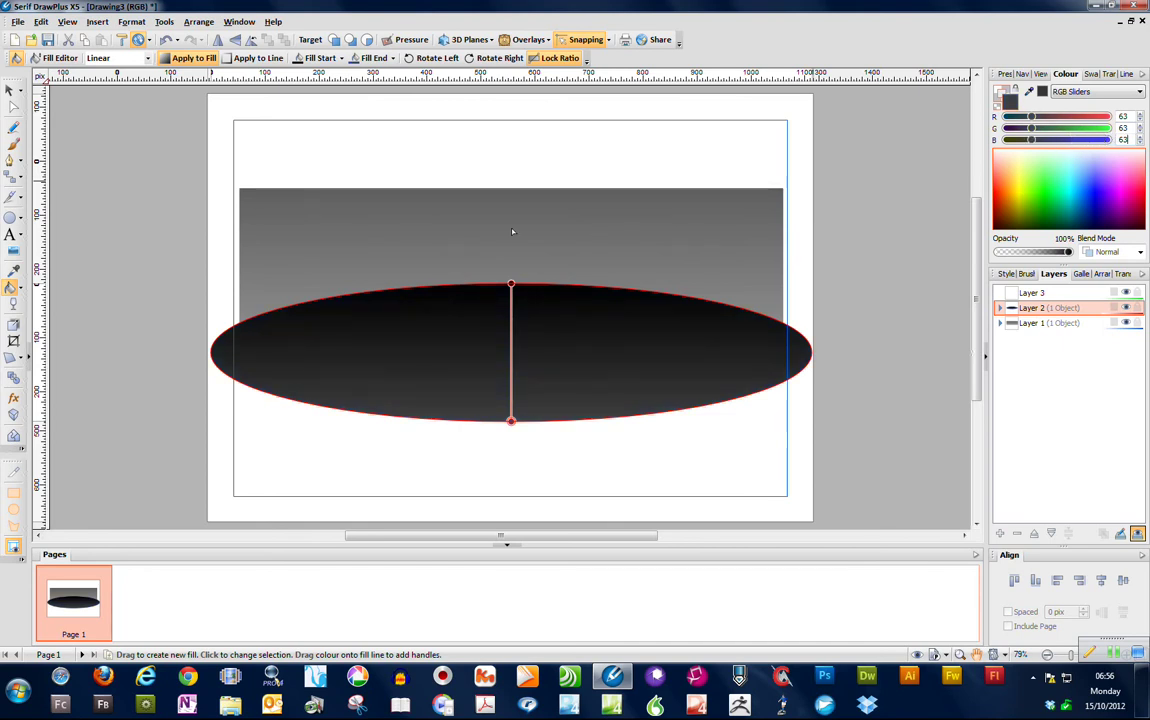
# Add an Outer Glow filter effect to the ellipse and set the glow colour to white.
pyautogui.click(8, 93)
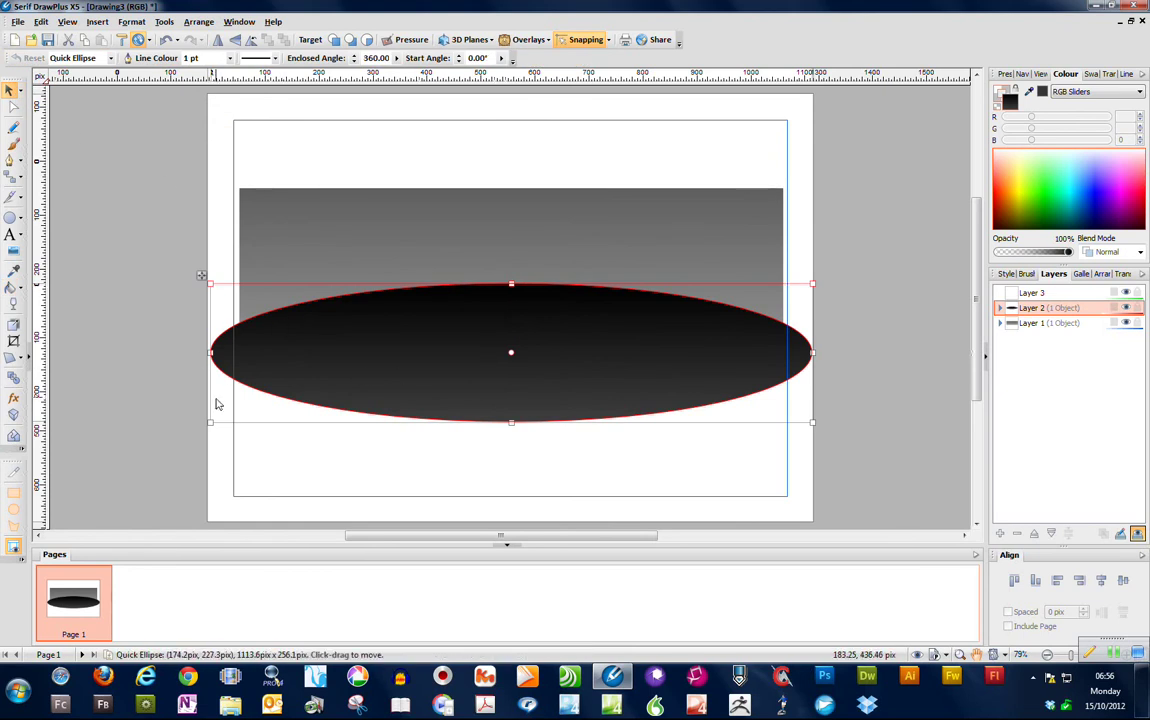
pyautogui.click(13, 399)
pyautogui.moveTo(490, 167); pyautogui.dragTo(900, 197)
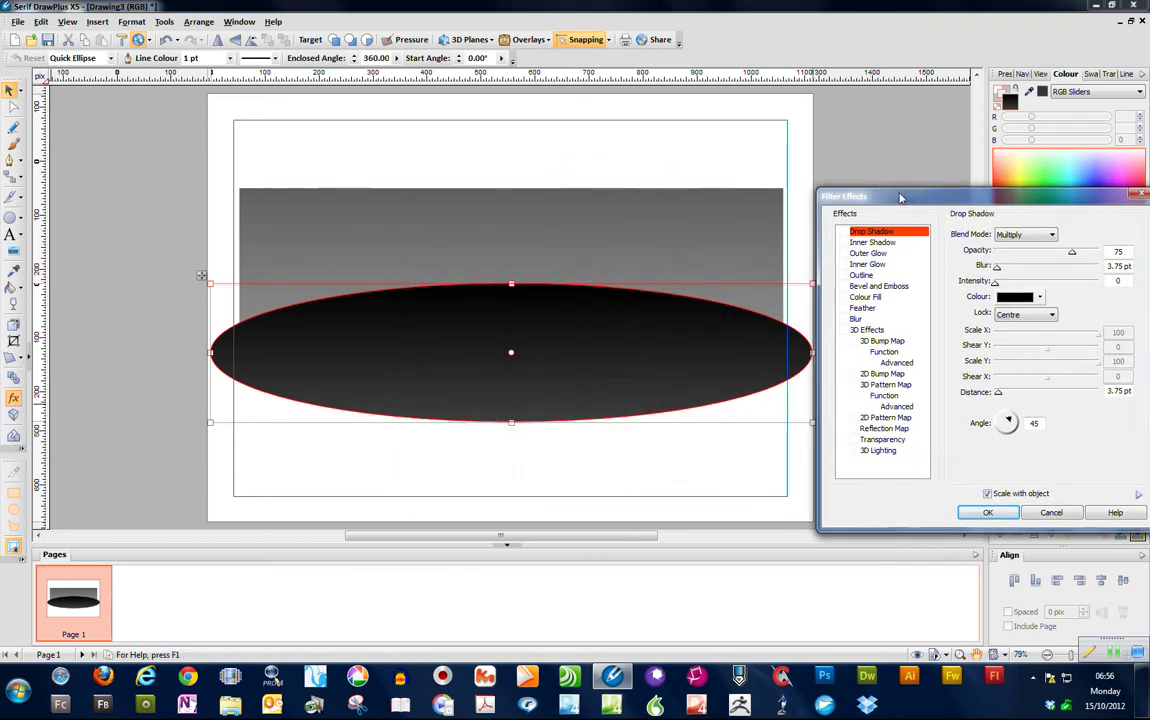
pyautogui.click(856, 254)
pyautogui.moveTo(910, 203); pyautogui.dragTo(834, 197)
pyautogui.click(963, 292)
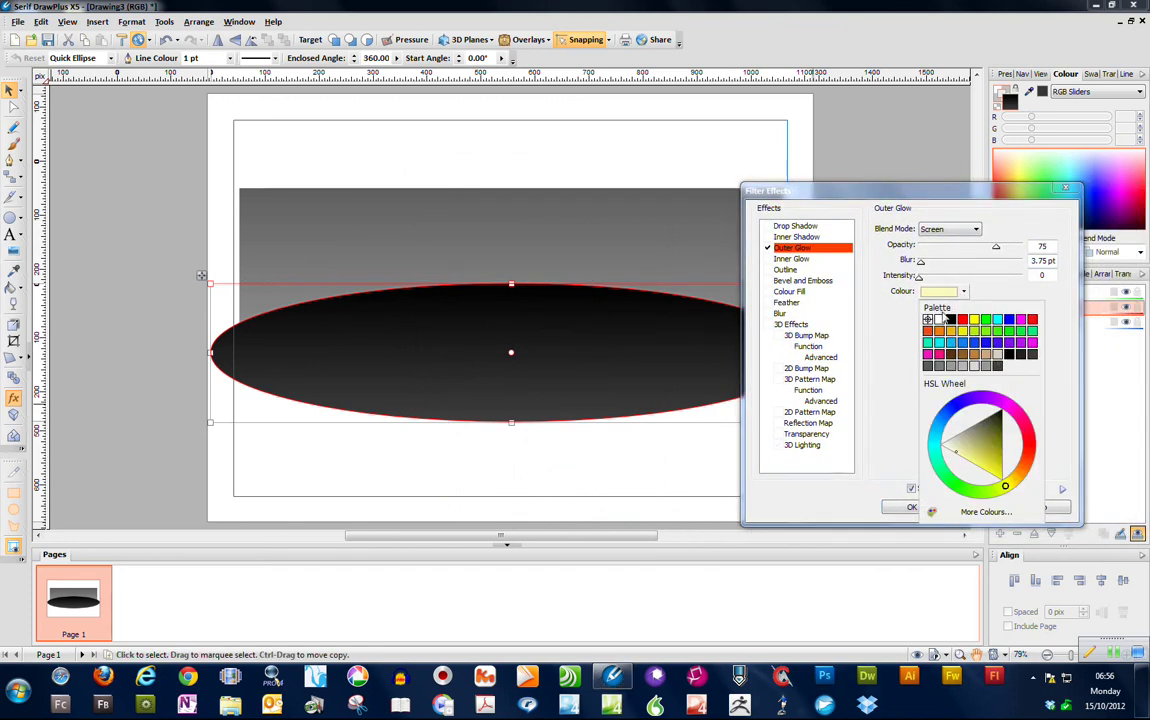
pyautogui.click(938, 320)
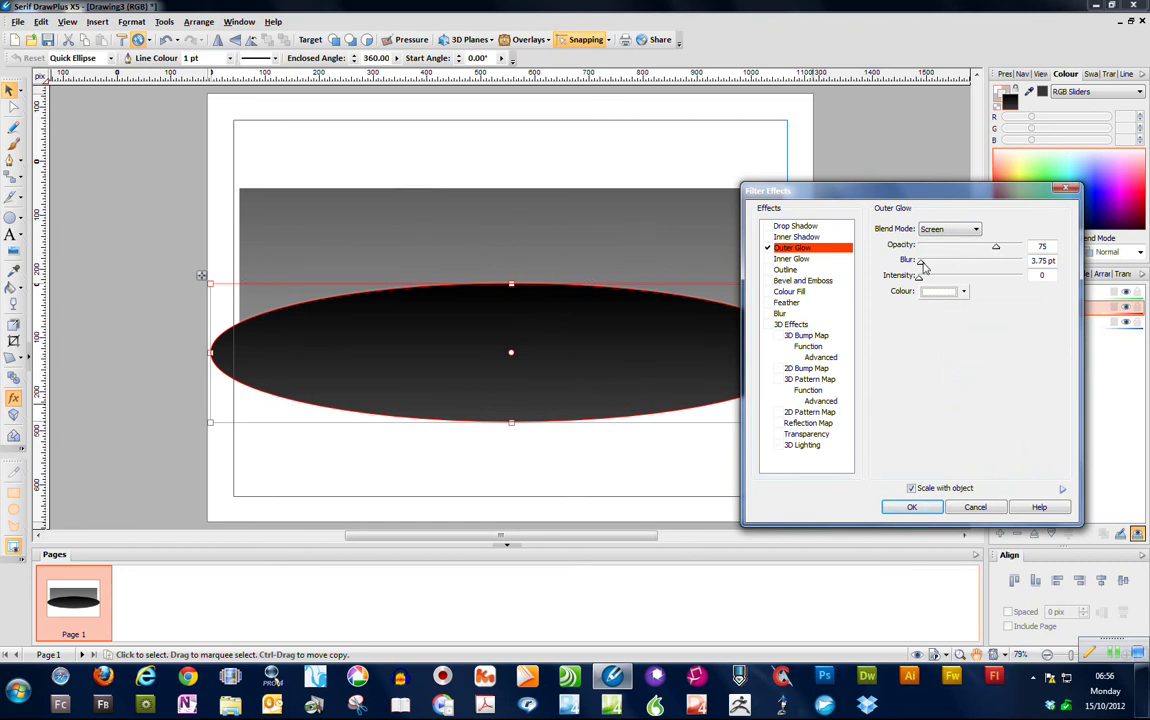
# Set the outer glow's blur to 18 pt and intensity to 8, and apply the effect to the ellipse.
pyautogui.moveTo(923, 263); pyautogui.dragTo(930, 268)
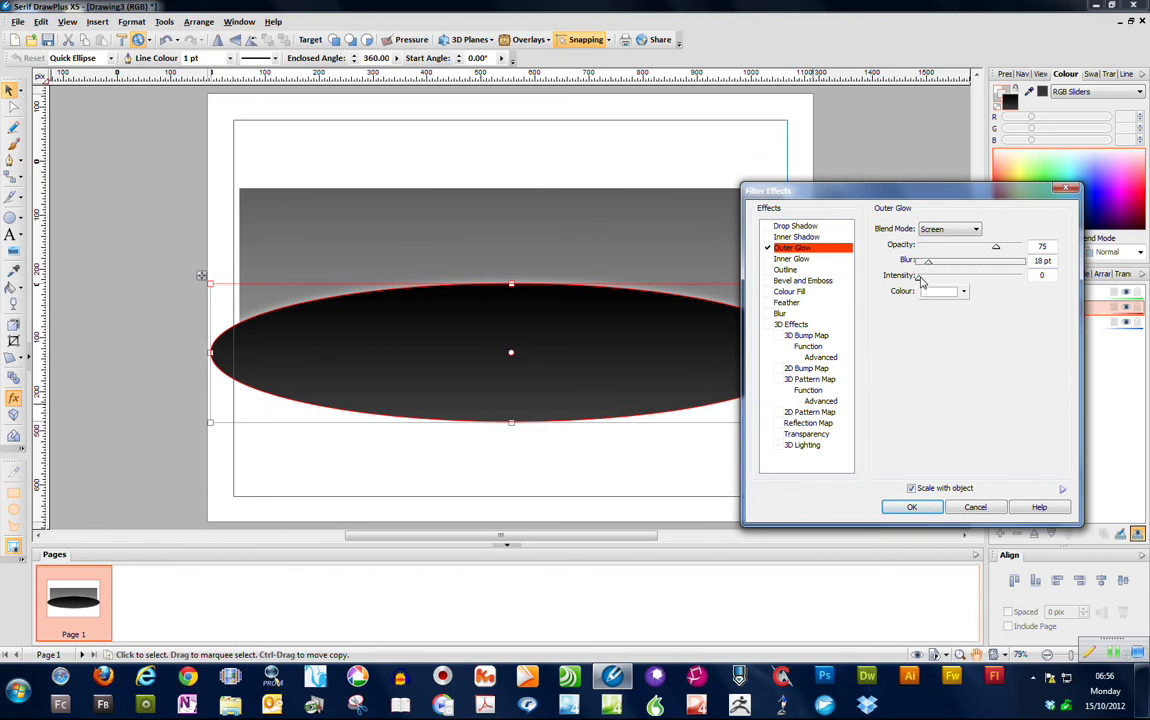
pyautogui.moveTo(918, 276); pyautogui.dragTo(922, 279)
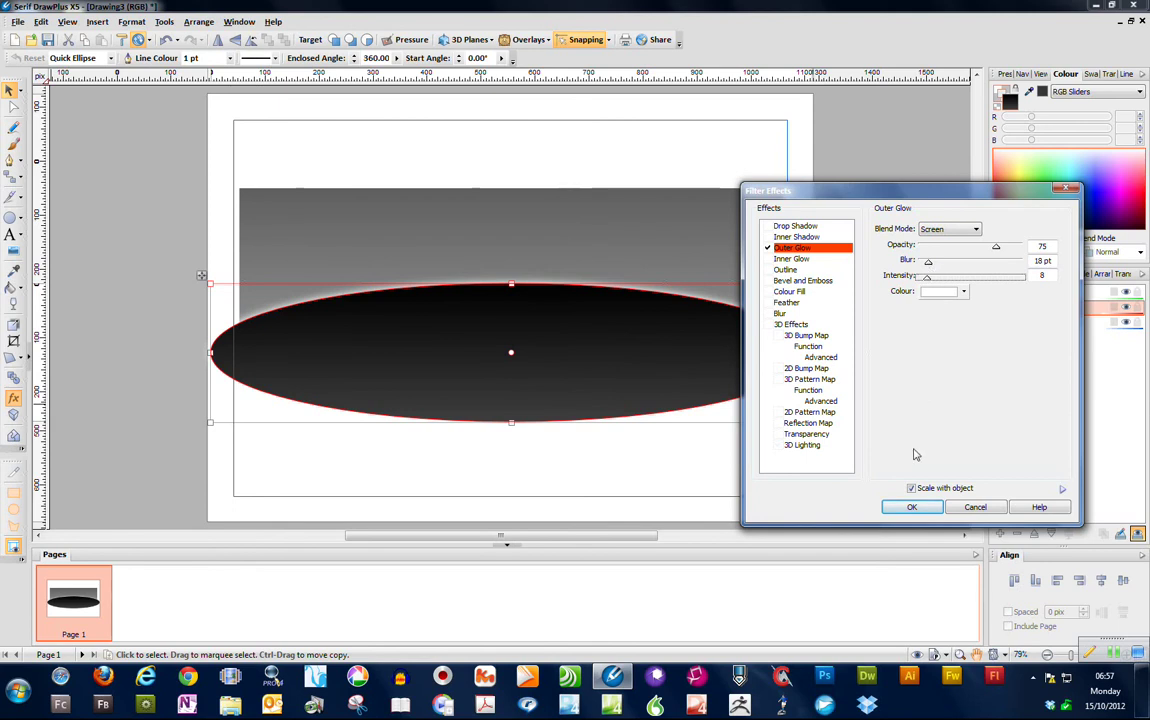
pyautogui.click(911, 507)
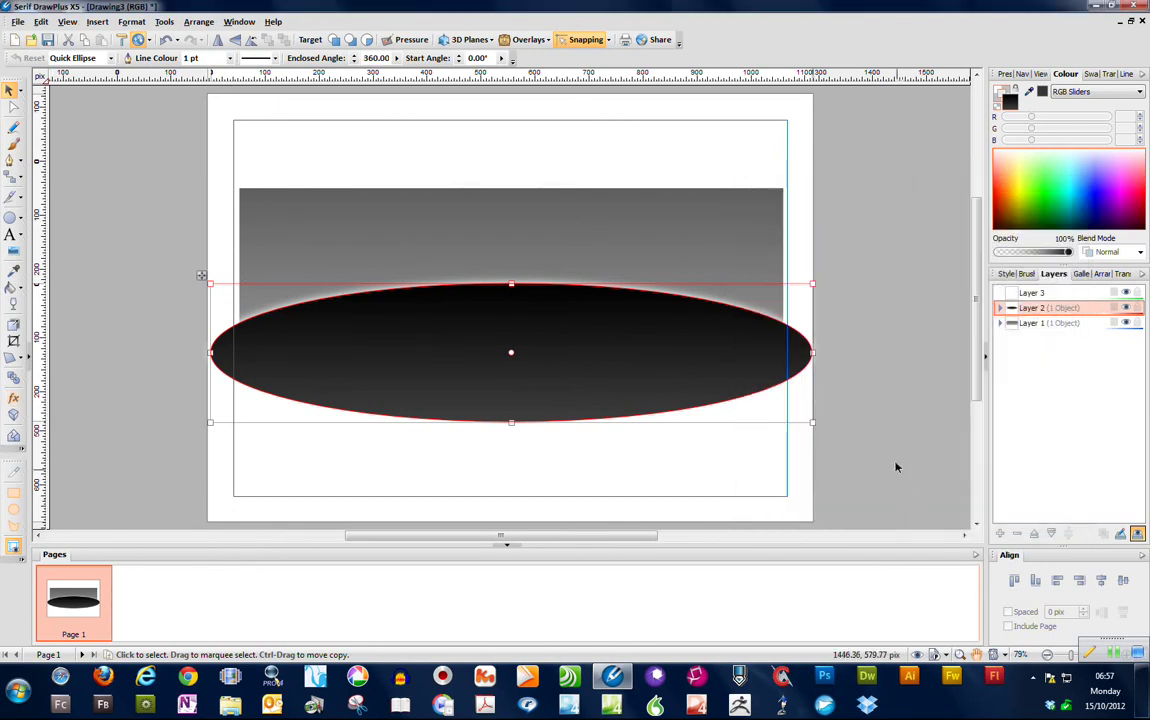
pyautogui.click(879, 346)
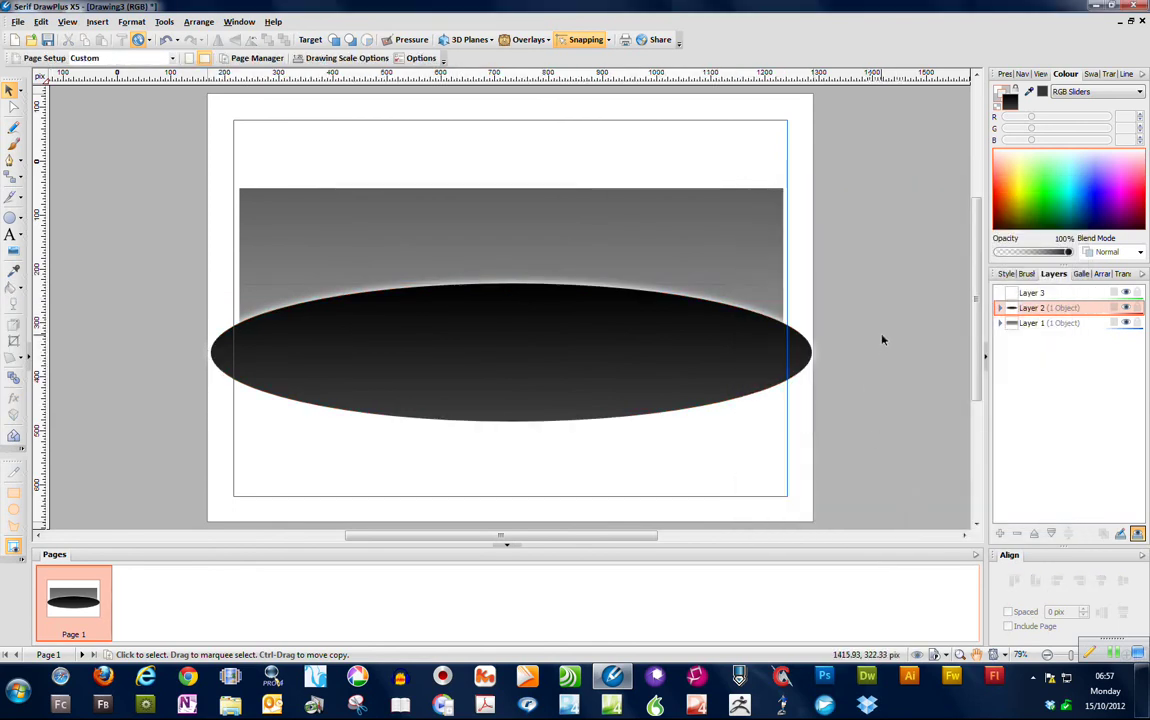
# Add artistic text in the Impact font at about 140 pt on Layer 3, containing a first name in capitals.
pyautogui.click(1030, 293)
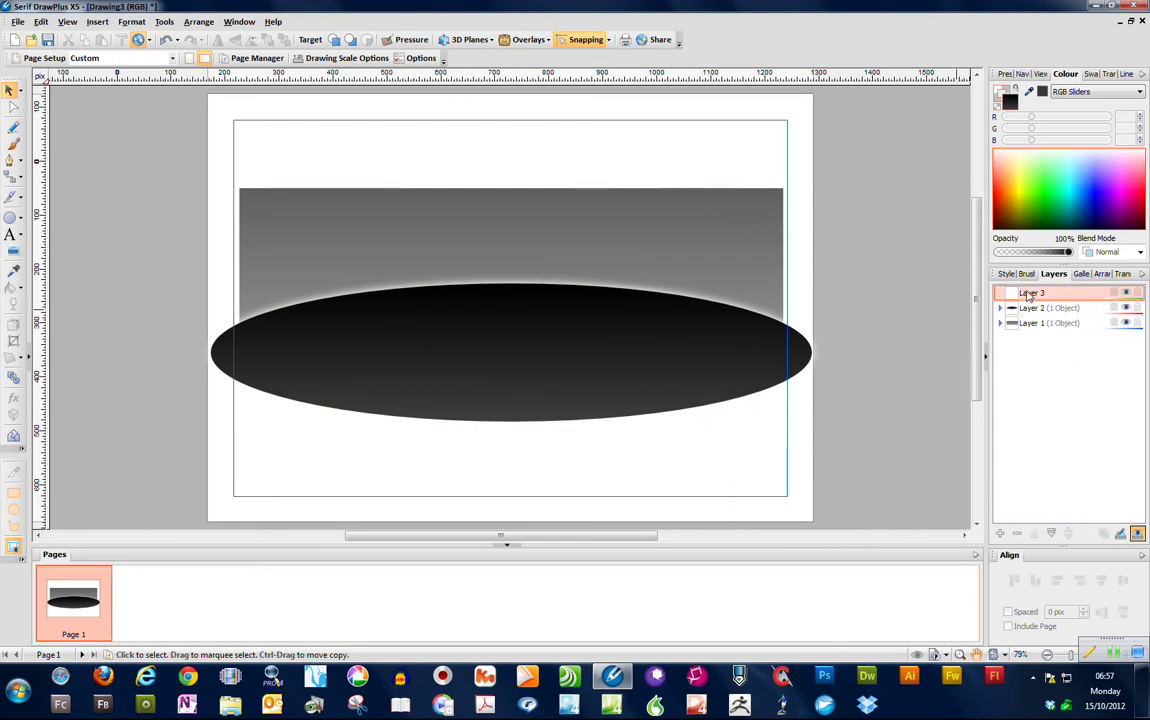
pyautogui.click(11, 236)
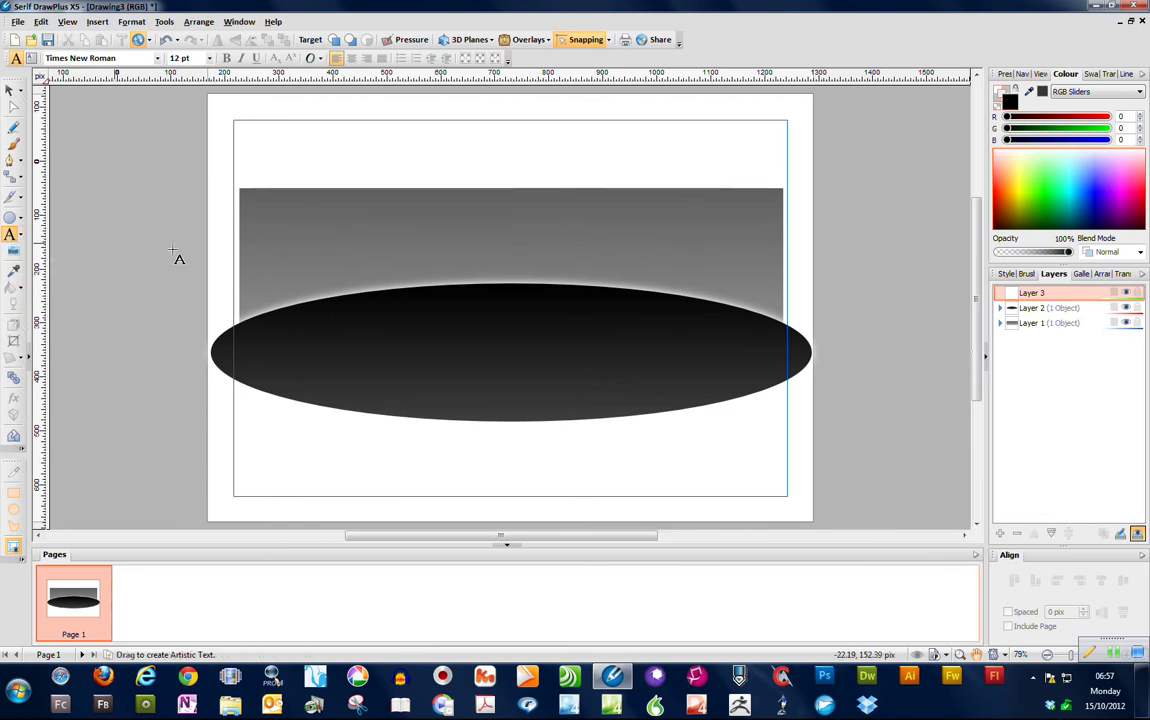
pyautogui.moveTo(263, 240); pyautogui.dragTo(480, 330)
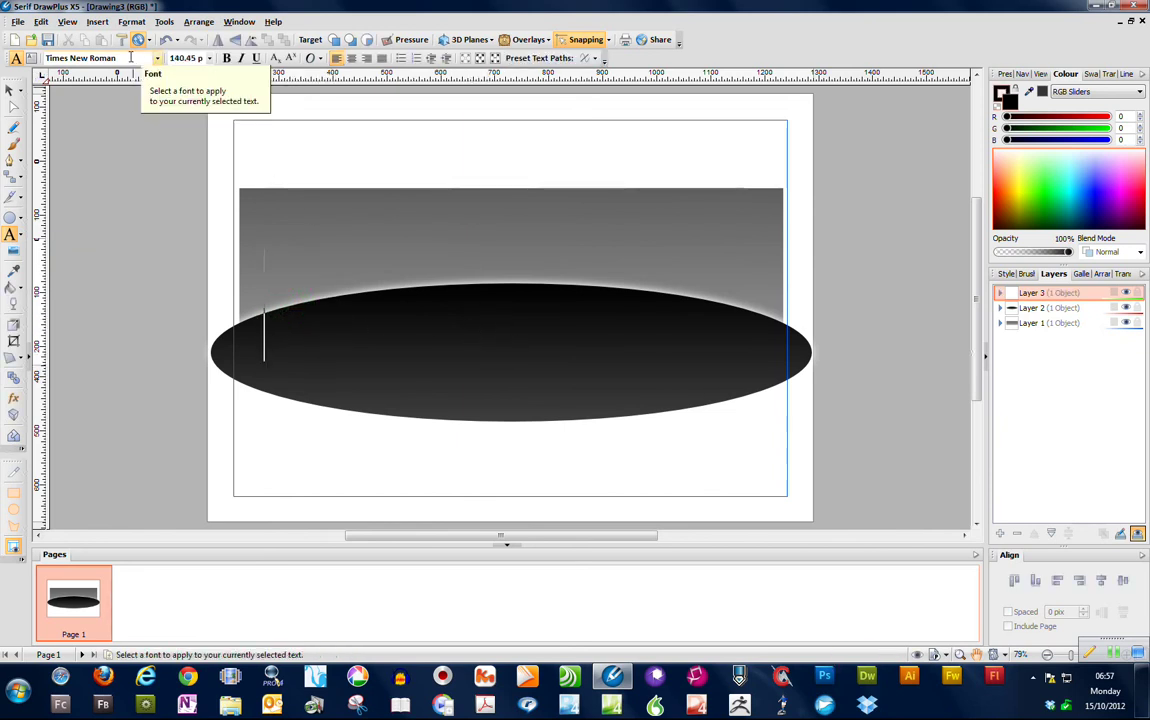
pyautogui.moveTo(45, 58); pyautogui.dragTo(134, 57)
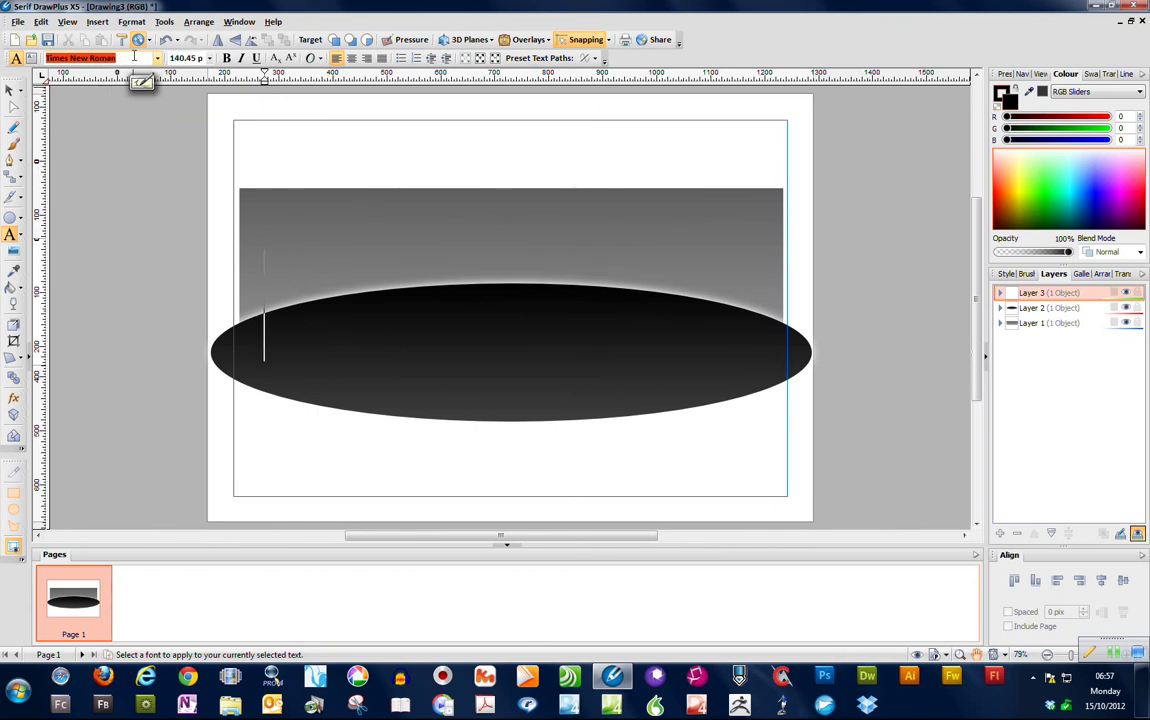
pyautogui.write('Impact')
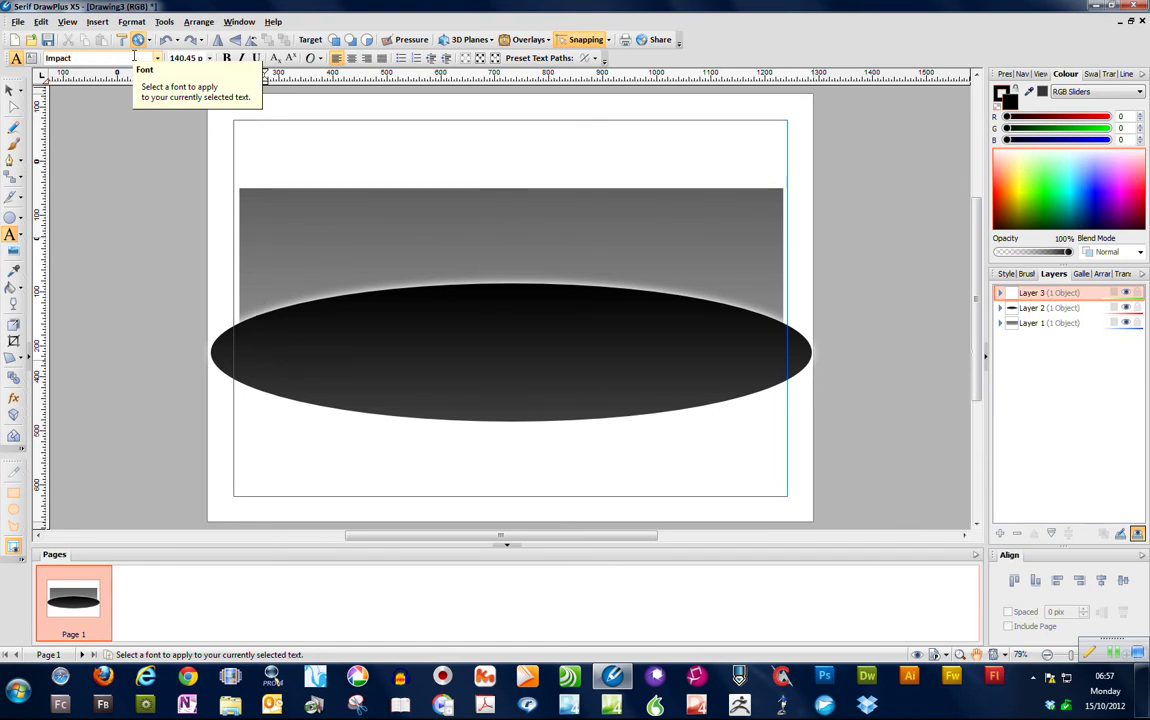
pyautogui.write('ADA')
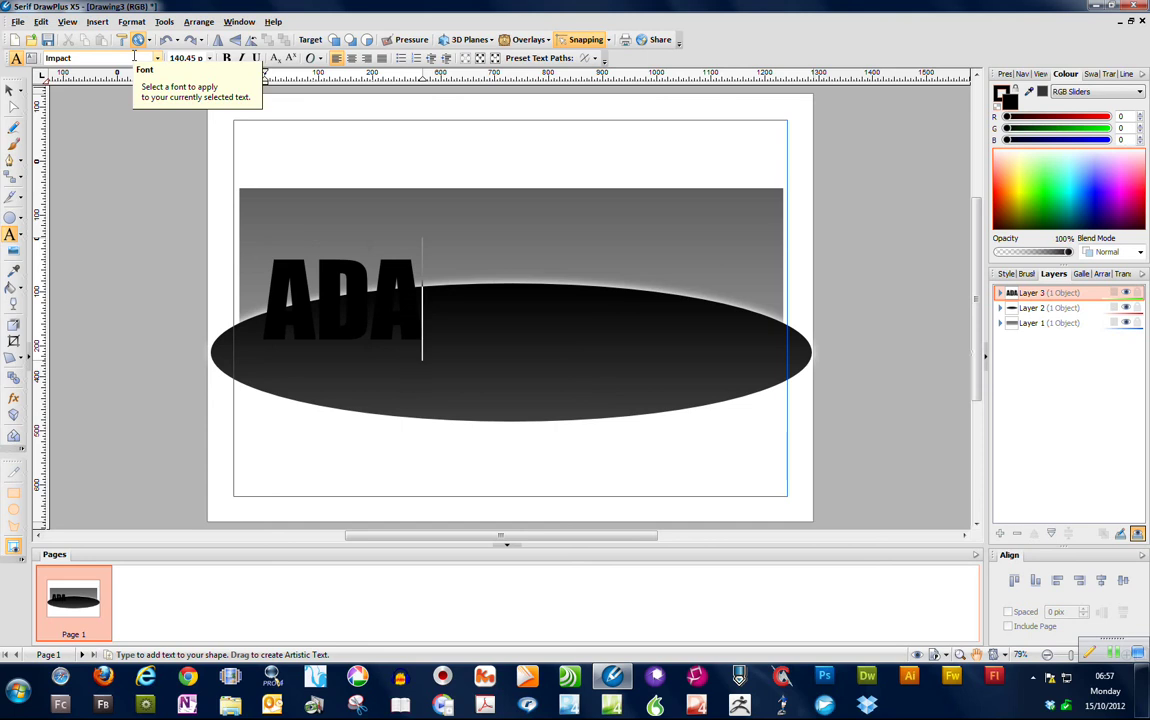
pyautogui.write('M')
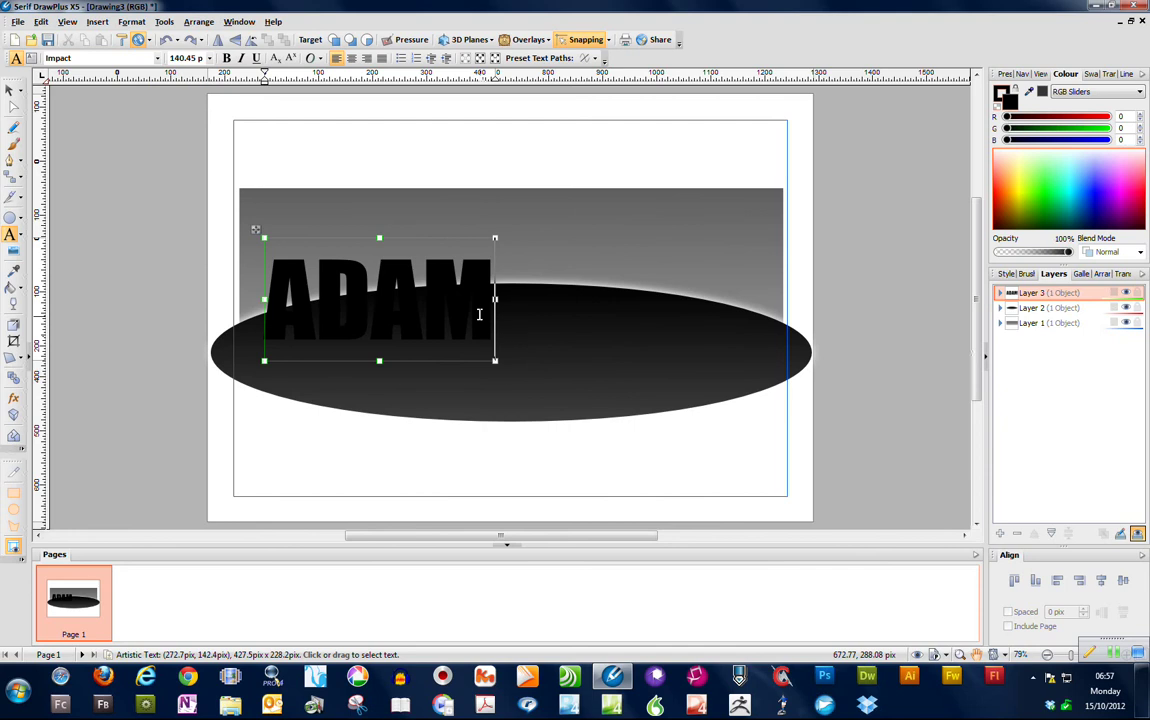
# Enlarge the text to about 921 by 371 pixels and centre it over the rectangle and ellipse.
pyautogui.click(9, 93)
pyautogui.moveTo(390, 285)
pyautogui.mouseDown()
pyautogui.moveTo(398, 264)
pyautogui.moveTo(392, 273)
pyautogui.mouseUp()
pyautogui.moveTo(497, 348); pyautogui.dragTo(582, 393)
pyautogui.moveTo(582, 226); pyautogui.dragTo(646, 186)
pyautogui.moveTo(643, 294); pyautogui.dragTo(731, 325)
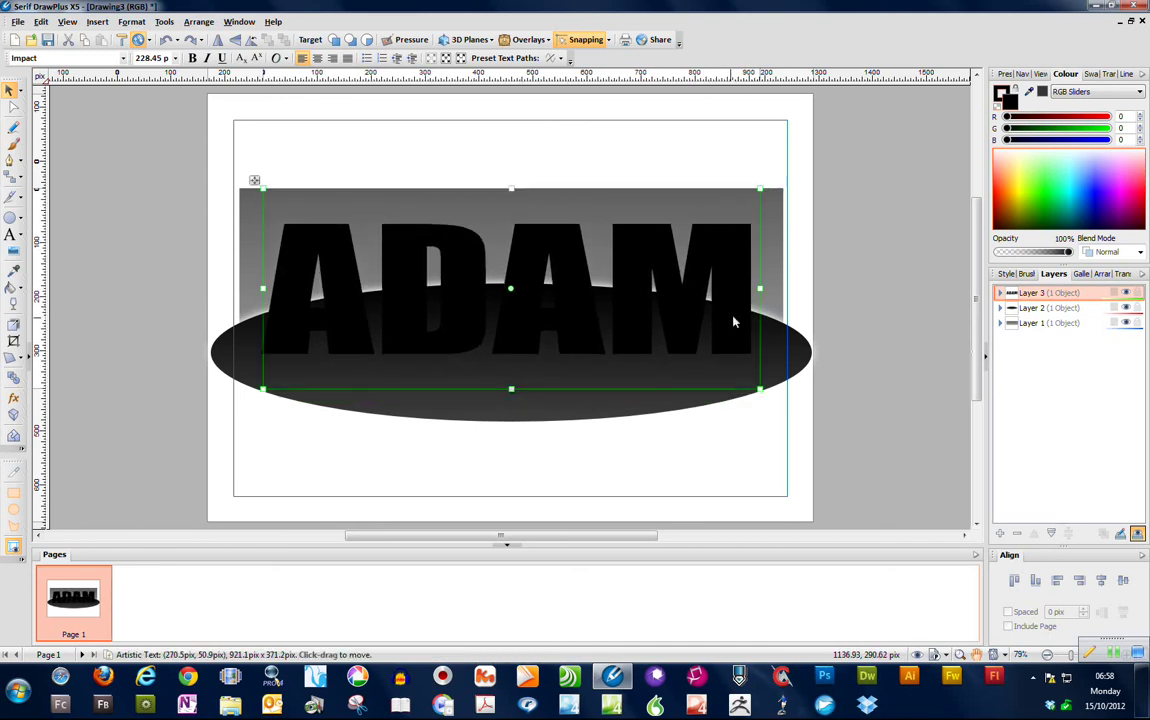
pyautogui.click(826, 269)
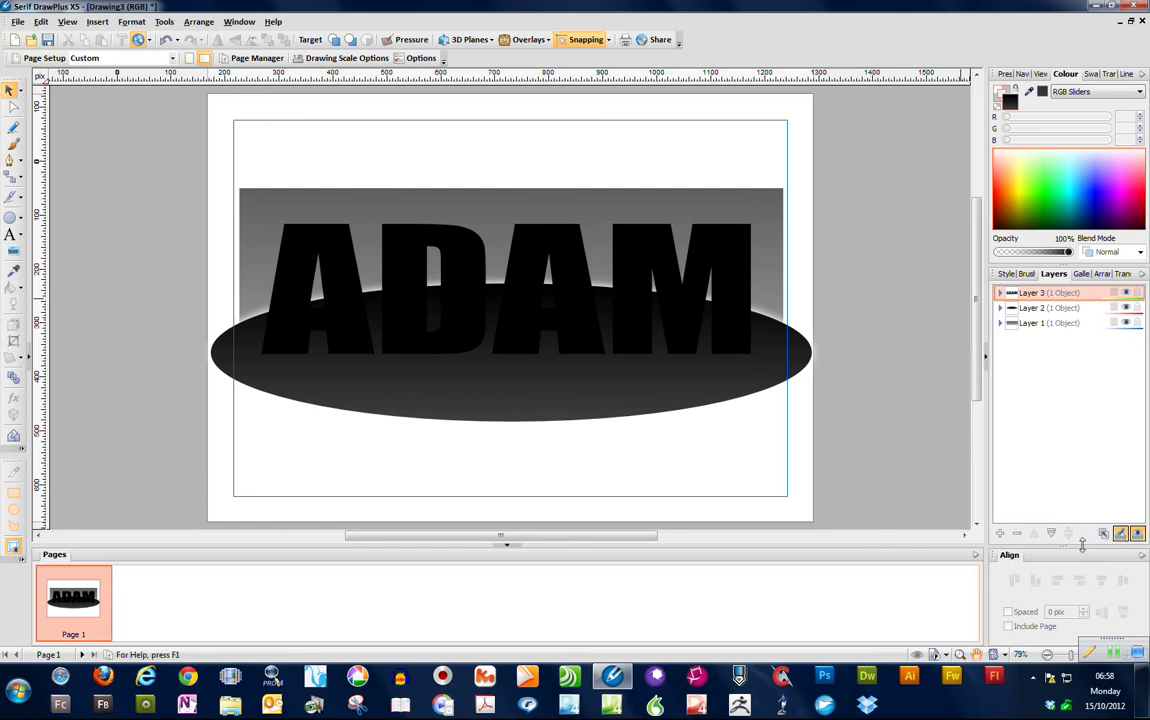
# Crop the rectangle and ellipse to the text as the top object across all layers, and move the cropped text up near the page's top margin.
pyautogui.moveTo(140, 137); pyautogui.dragTo(891, 458)
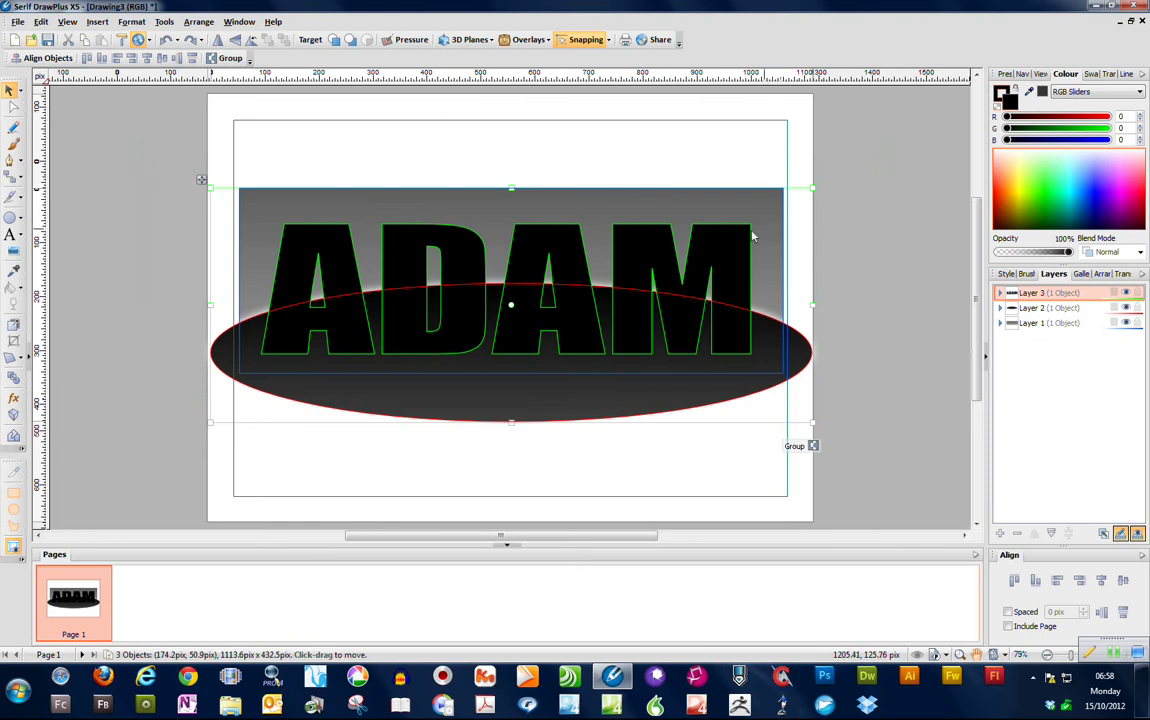
pyautogui.rightClick(570, 260)
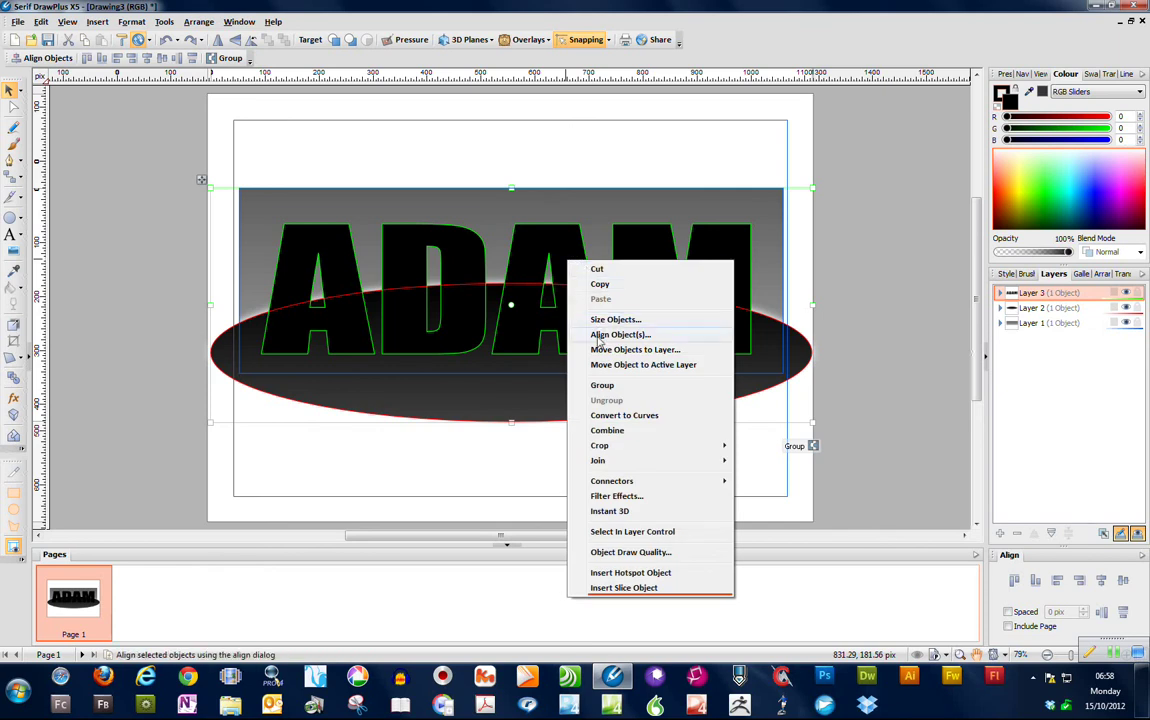
pyautogui.moveTo(602, 449)
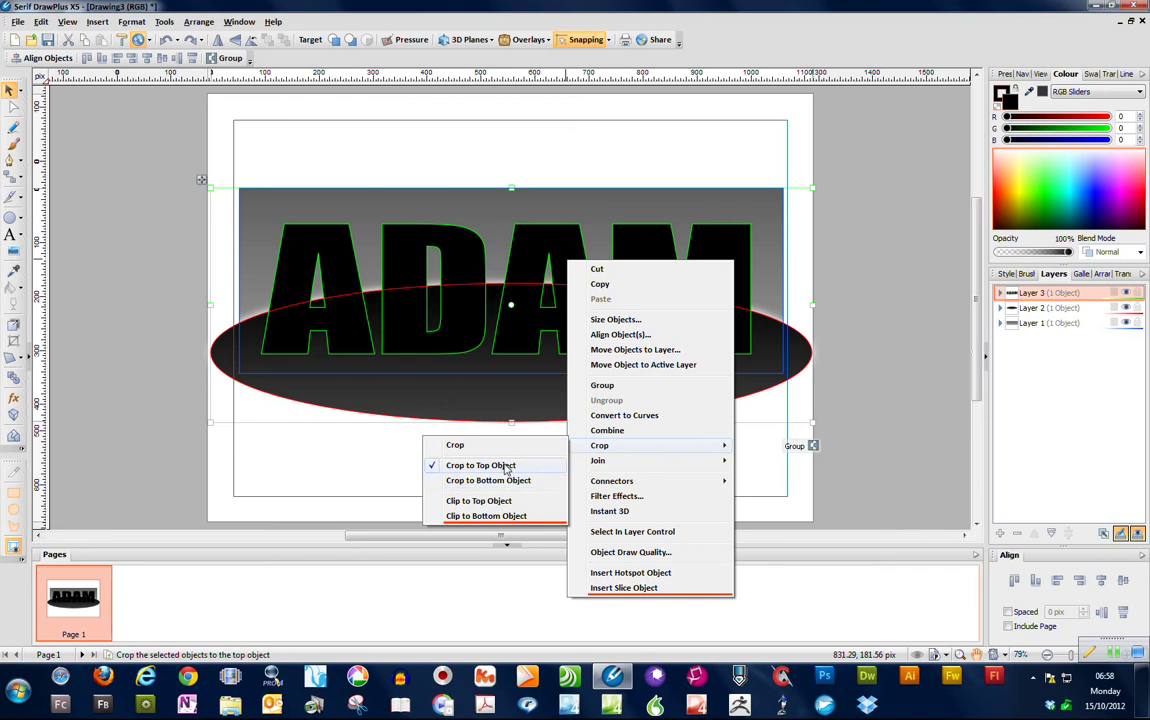
pyautogui.click(507, 468)
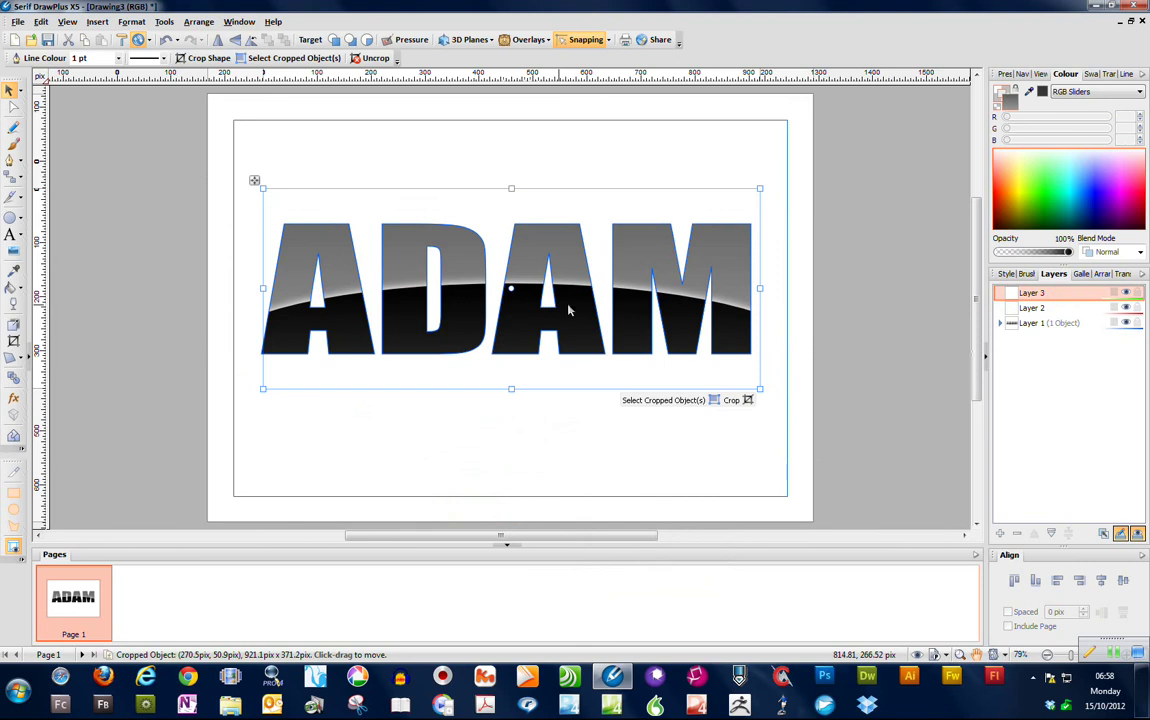
pyautogui.moveTo(622, 328); pyautogui.dragTo(618, 291)
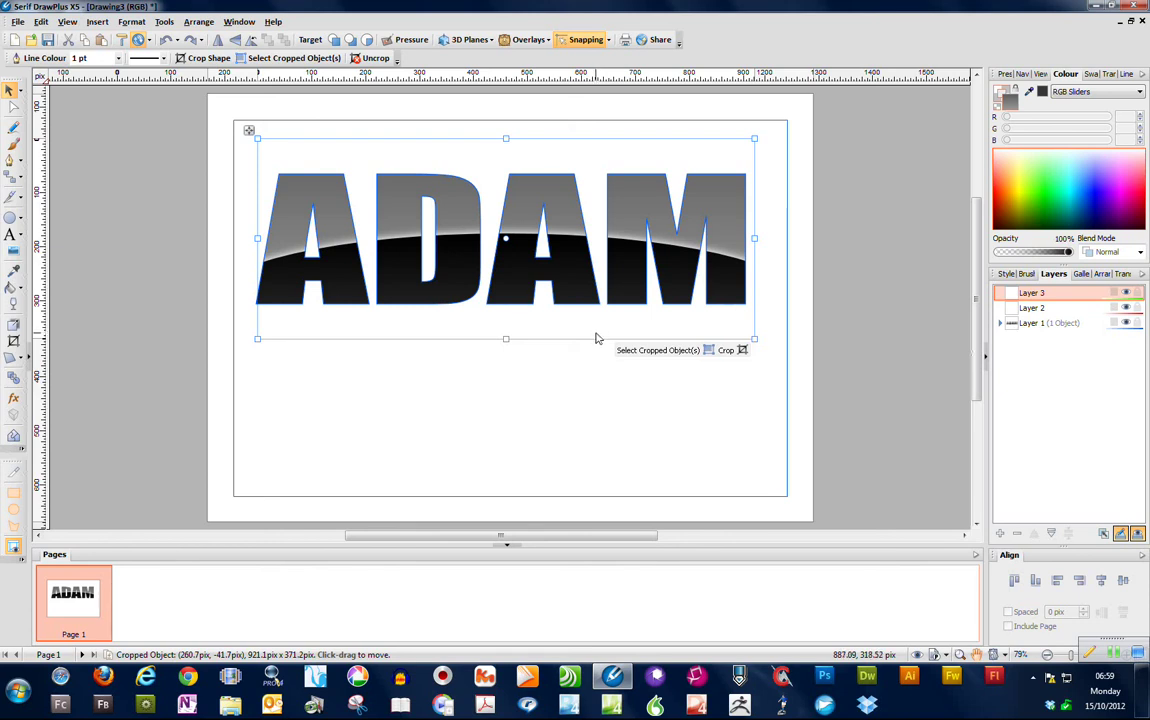
# Paste a copy of the cropped text onto Layer 3 and flip it vertically.
pyautogui.hotkey('ctrl', 'v')
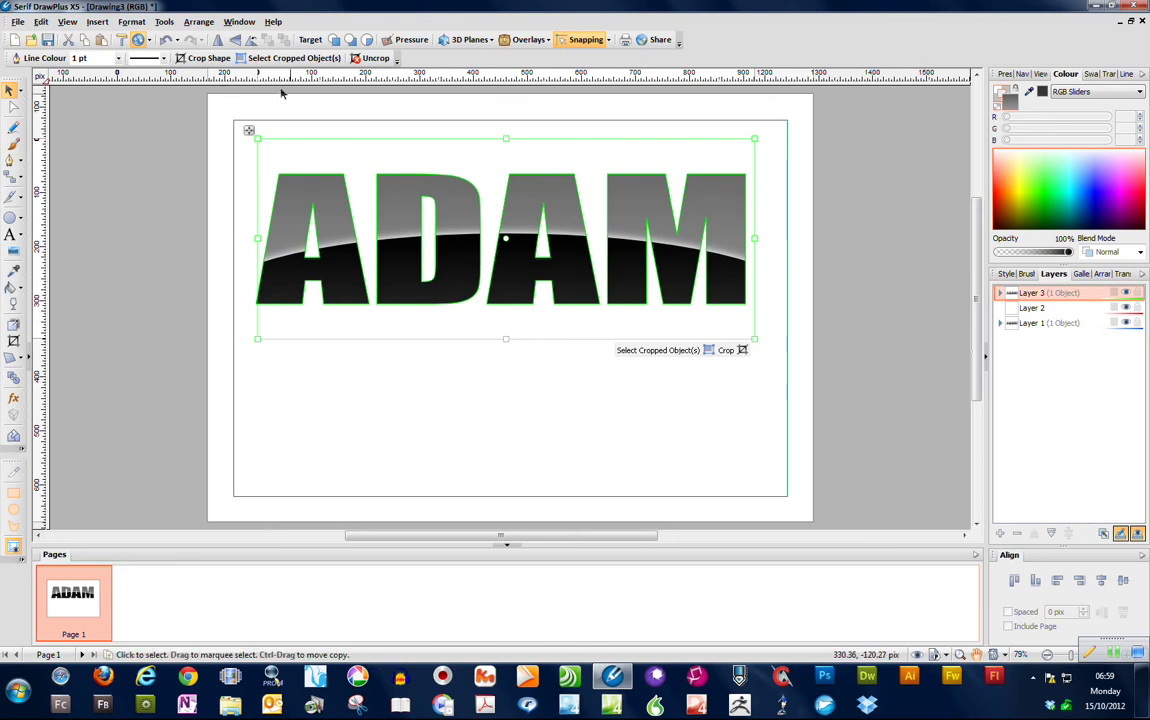
pyautogui.click(237, 41)
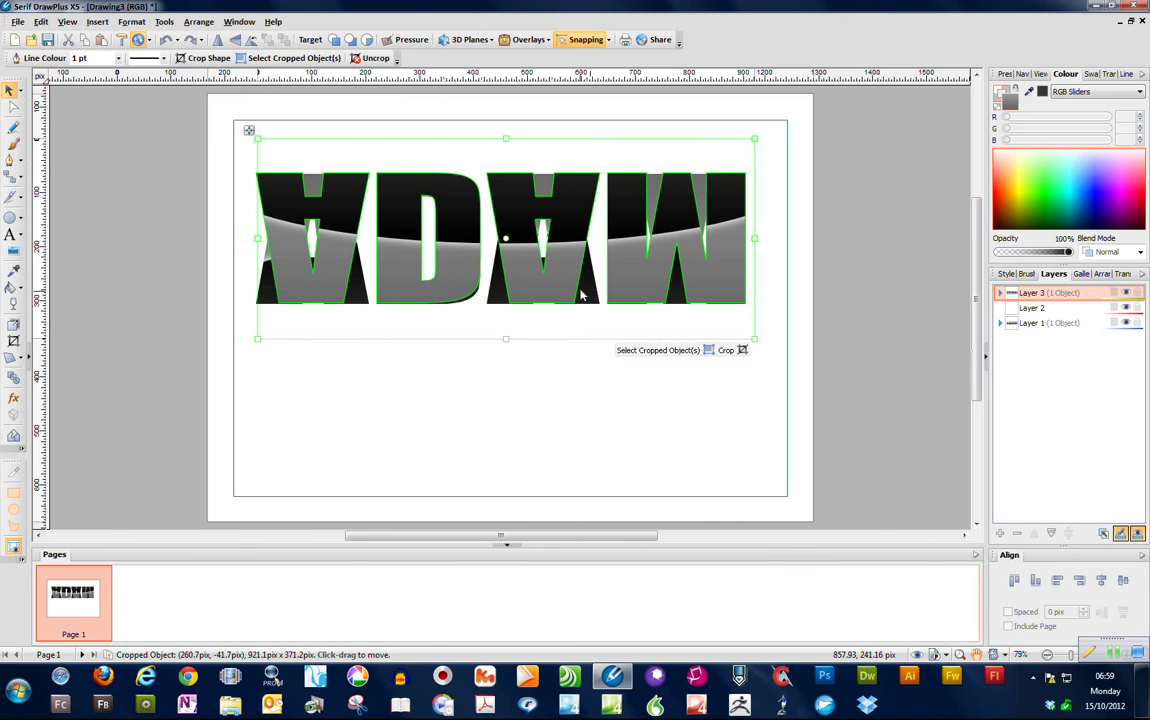
# Move the flipped copy straight down to a vertical position of about 200 pix, so its letters meet the base of the original text.
pyautogui.press('Down')
pyautogui.press('Down')
pyautogui.press('Down')
pyautogui.press('Down')
pyautogui.press('Down')
pyautogui.press('Down')
pyautogui.press('Down')
pyautogui.press('Down')
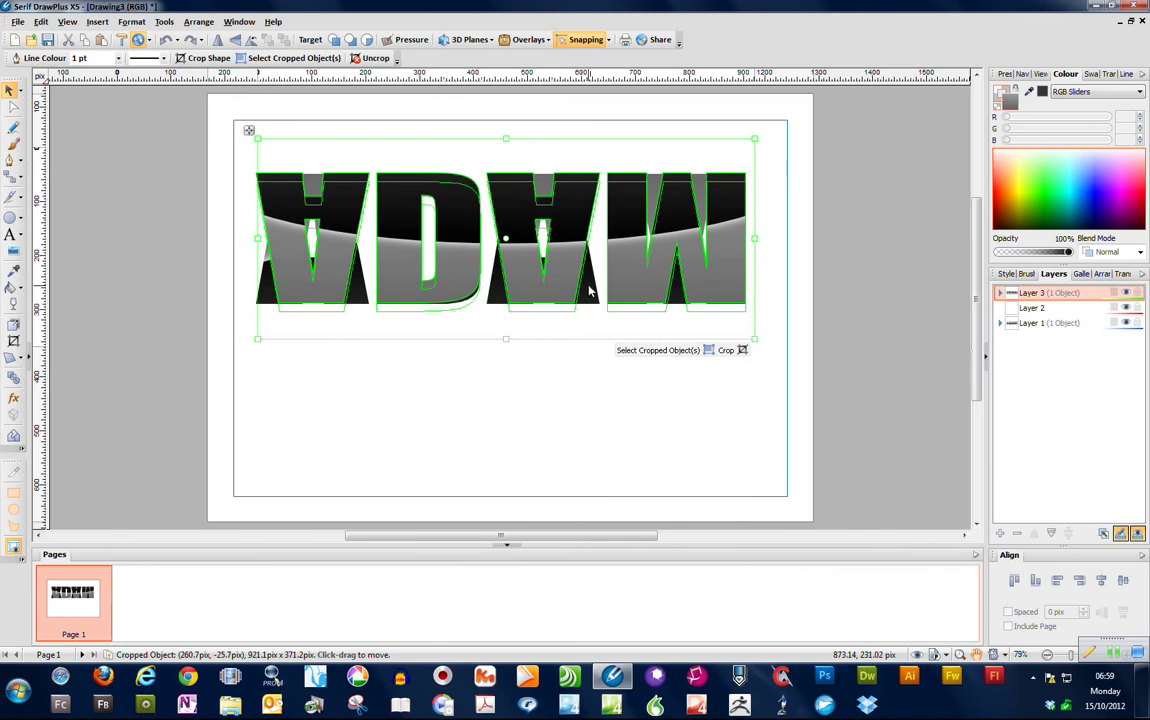
pyautogui.press('Down')
pyautogui.press('Down')
pyautogui.press('Down')
pyautogui.press('Down')
pyautogui.press('Down')
pyautogui.press('Down')
pyautogui.press('Down')
pyautogui.press('Down')
pyautogui.press('Down')
pyautogui.press('Down')
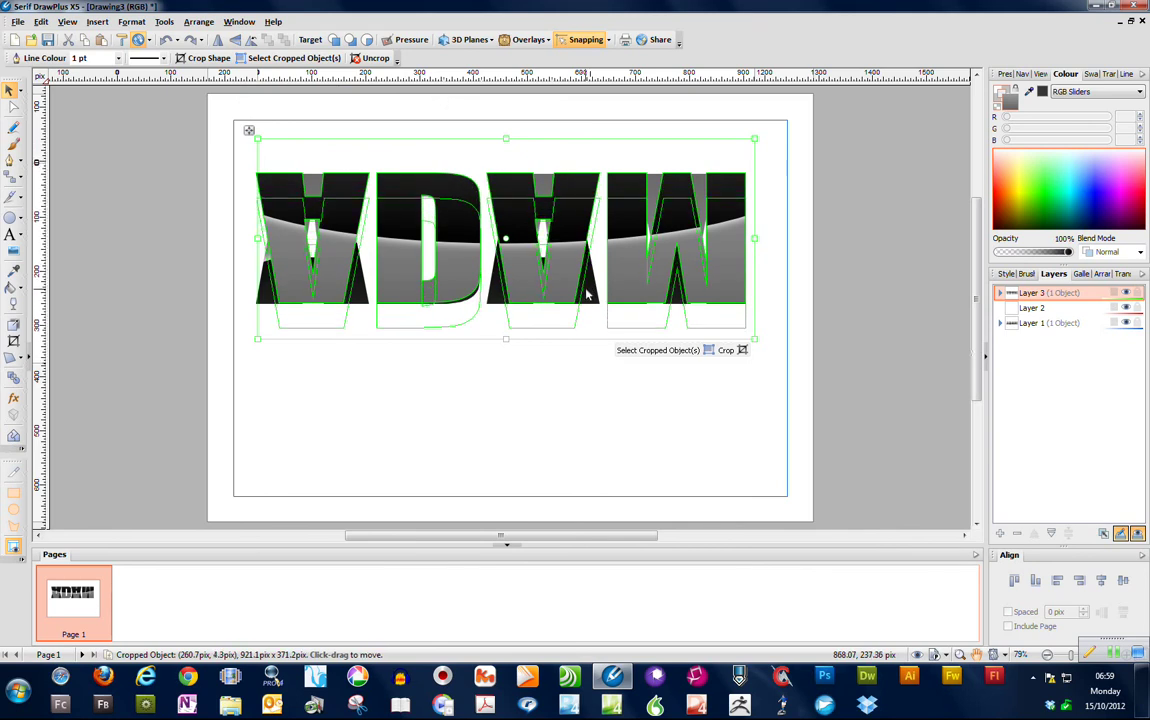
pyautogui.press('Down')
pyautogui.press('Down')
pyautogui.press('Down')
pyautogui.press('Down')
pyautogui.press('Down')
pyautogui.press('Down')
pyautogui.press('Down')
pyautogui.press('Down')
pyautogui.press('Down')
pyautogui.press('Down')
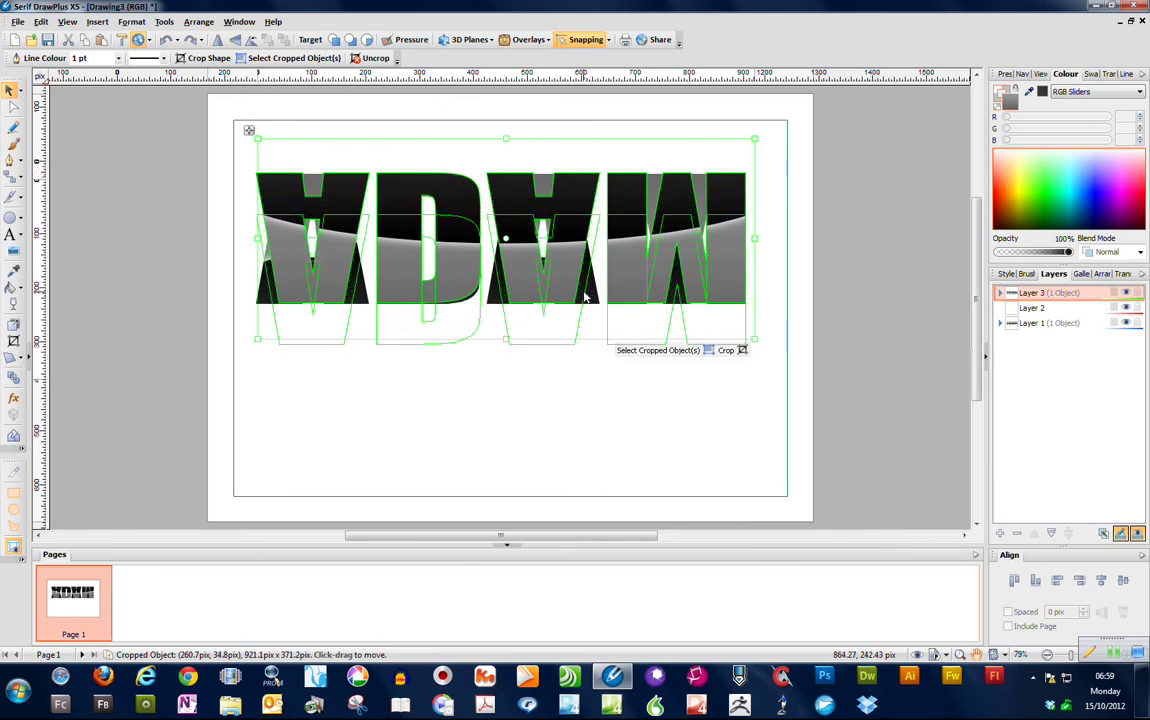
pyautogui.press('Down')
pyautogui.press('Down')
pyautogui.press('Down')
pyautogui.press('Down')
pyautogui.press('Down')
pyautogui.press('Down')
pyautogui.press('Down')
pyautogui.press('Down')
pyautogui.press('Down')
pyautogui.press('Down')
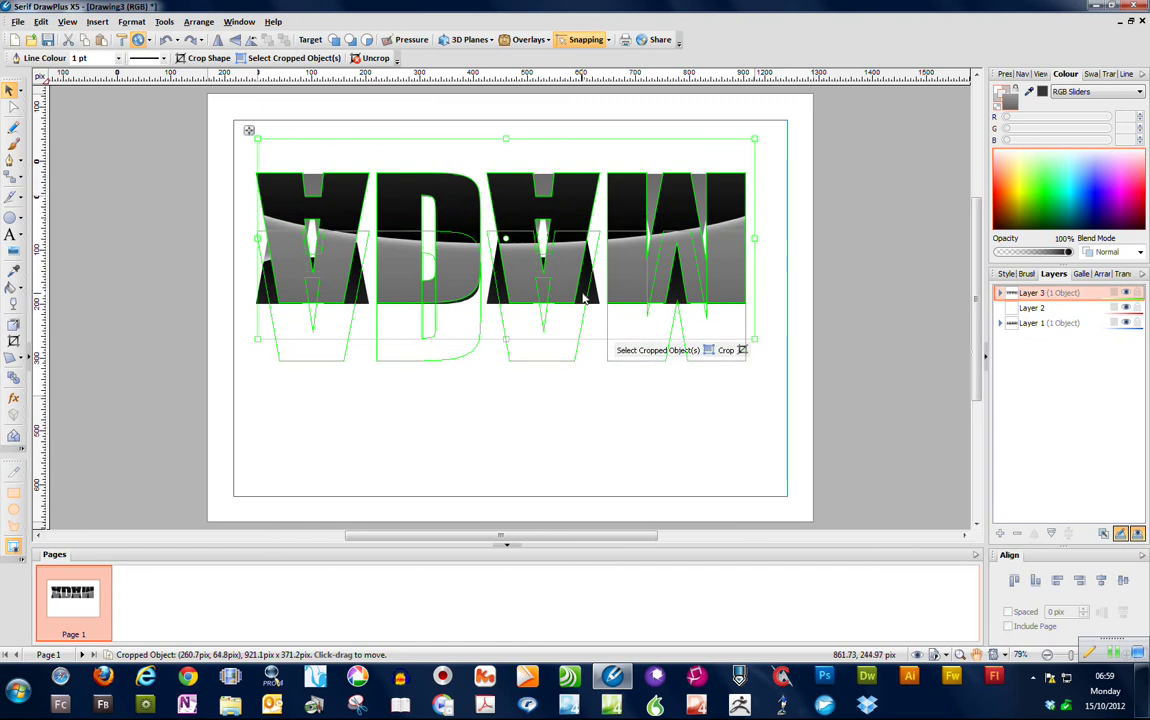
pyautogui.press('Down')
pyautogui.press('Down')
pyautogui.press('Down')
pyautogui.press('Down')
pyautogui.press('Down')
pyautogui.press('Down')
pyautogui.press('Down')
pyautogui.press('Down')
pyautogui.press('Down')
pyautogui.press('Down')
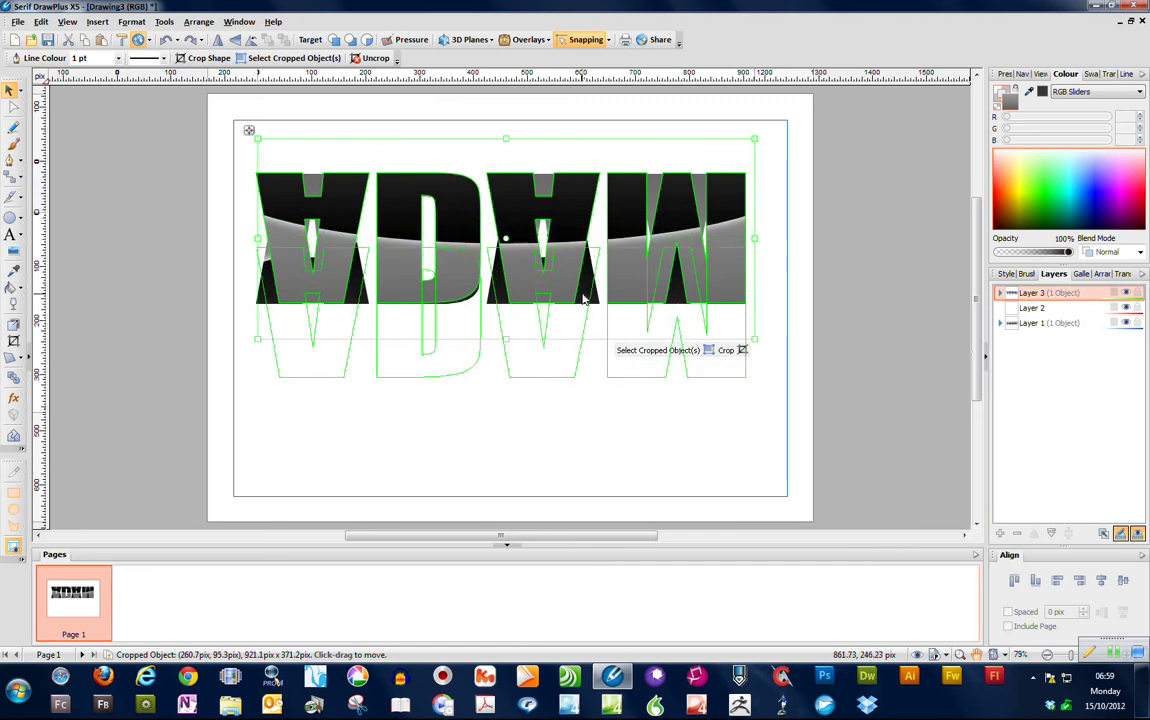
pyautogui.press('Down')
pyautogui.press('Down')
pyautogui.press('Down')
pyautogui.press('Down')
pyautogui.press('Down')
pyautogui.press('Down')
pyautogui.press('Down')
pyautogui.press('Down')
pyautogui.press('Down')
pyautogui.press('Down')
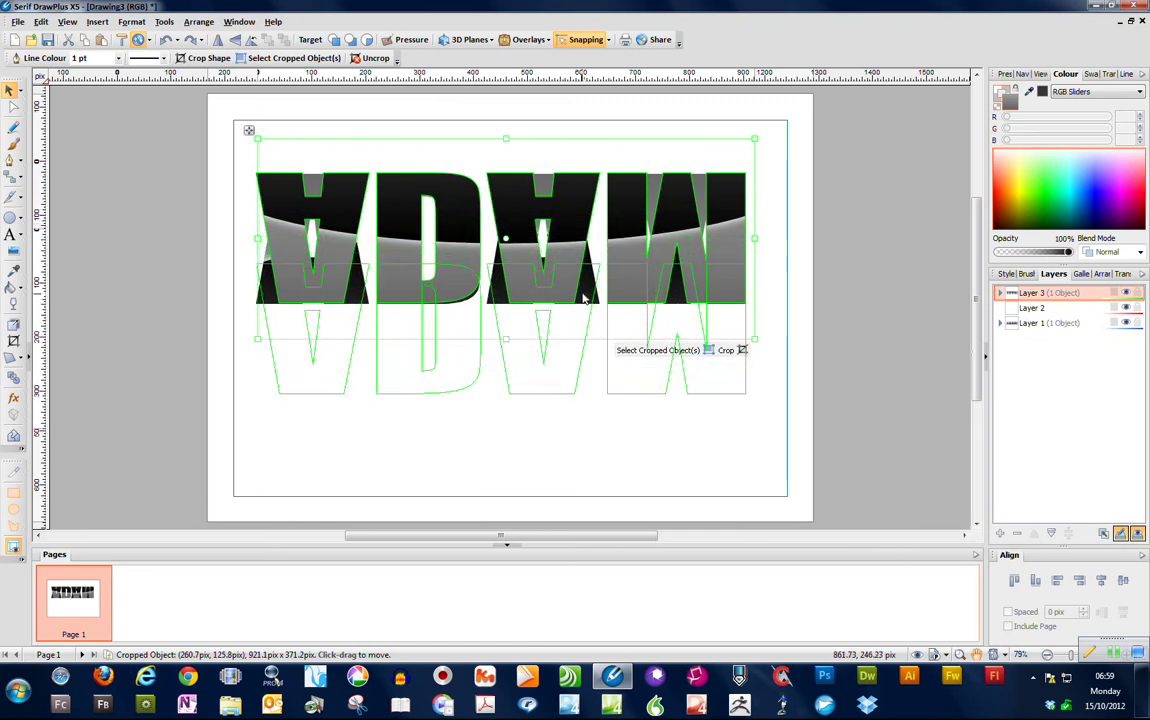
pyautogui.press('Down')
pyautogui.press('Down')
pyautogui.press('Down')
pyautogui.press('Down')
pyautogui.press('Down')
pyautogui.press('Down')
pyautogui.press('Down')
pyautogui.press('Down')
pyautogui.press('Down')
pyautogui.press('Down')
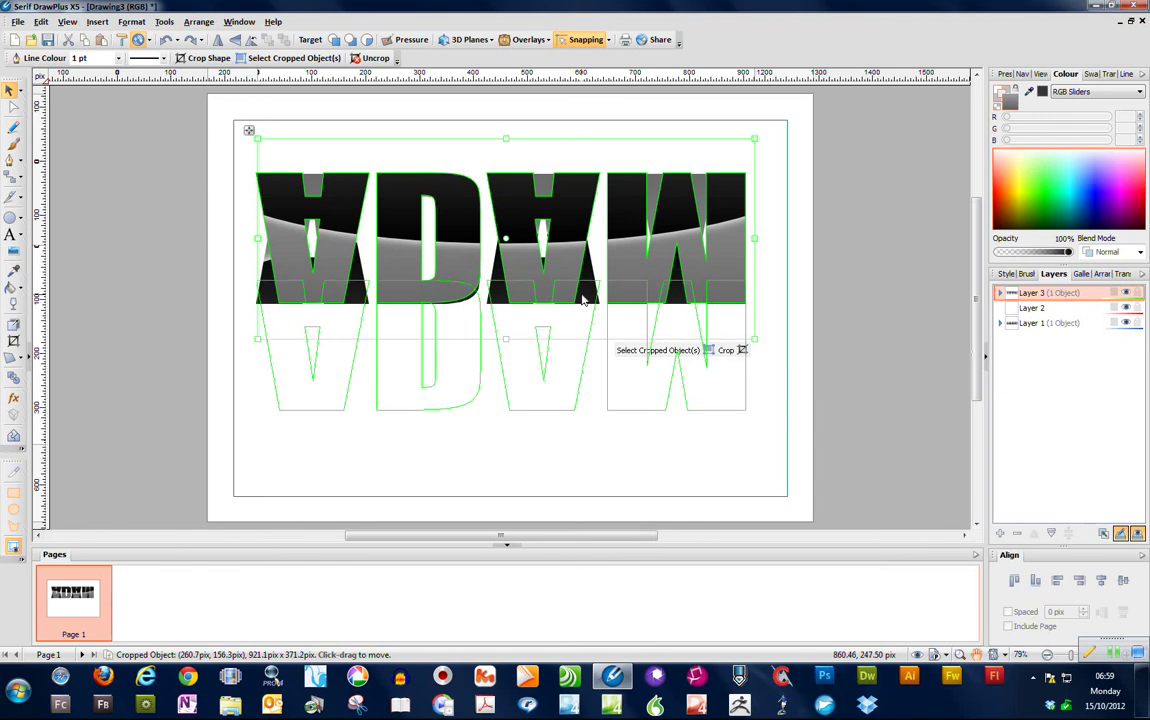
pyautogui.press('Down')
pyautogui.press('Down')
pyautogui.press('Down')
pyautogui.press('Down')
pyautogui.press('Down')
pyautogui.press('Down')
pyautogui.press('Down')
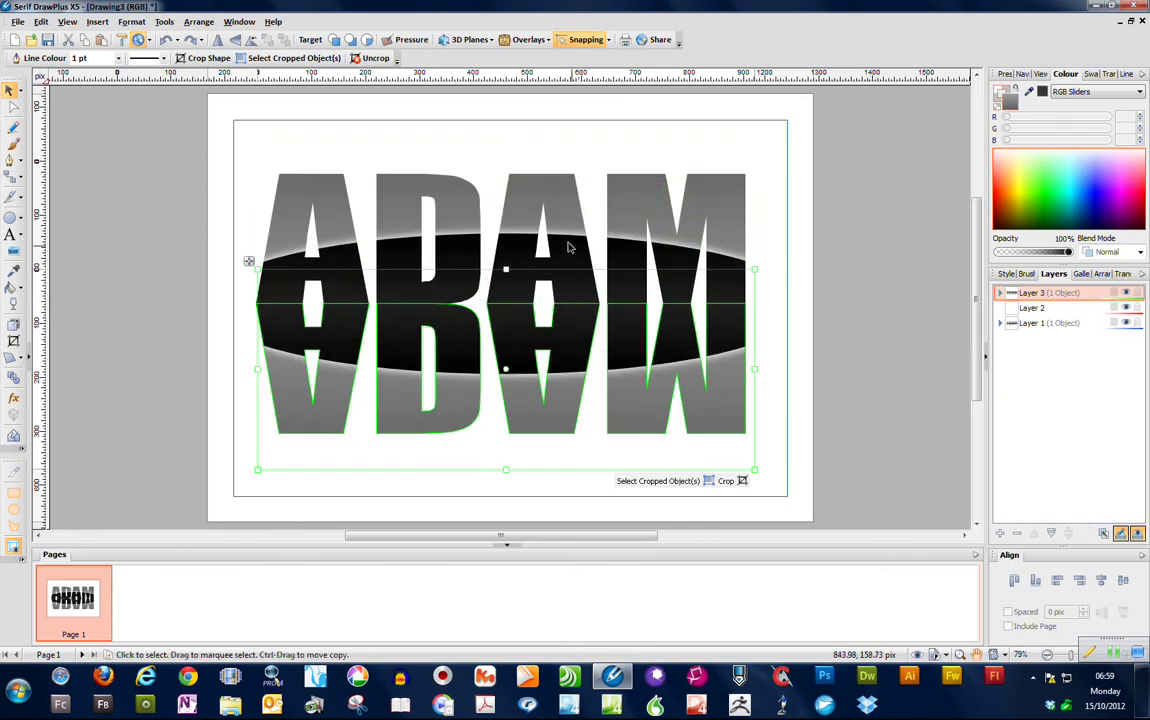
pyautogui.click(780, 220)
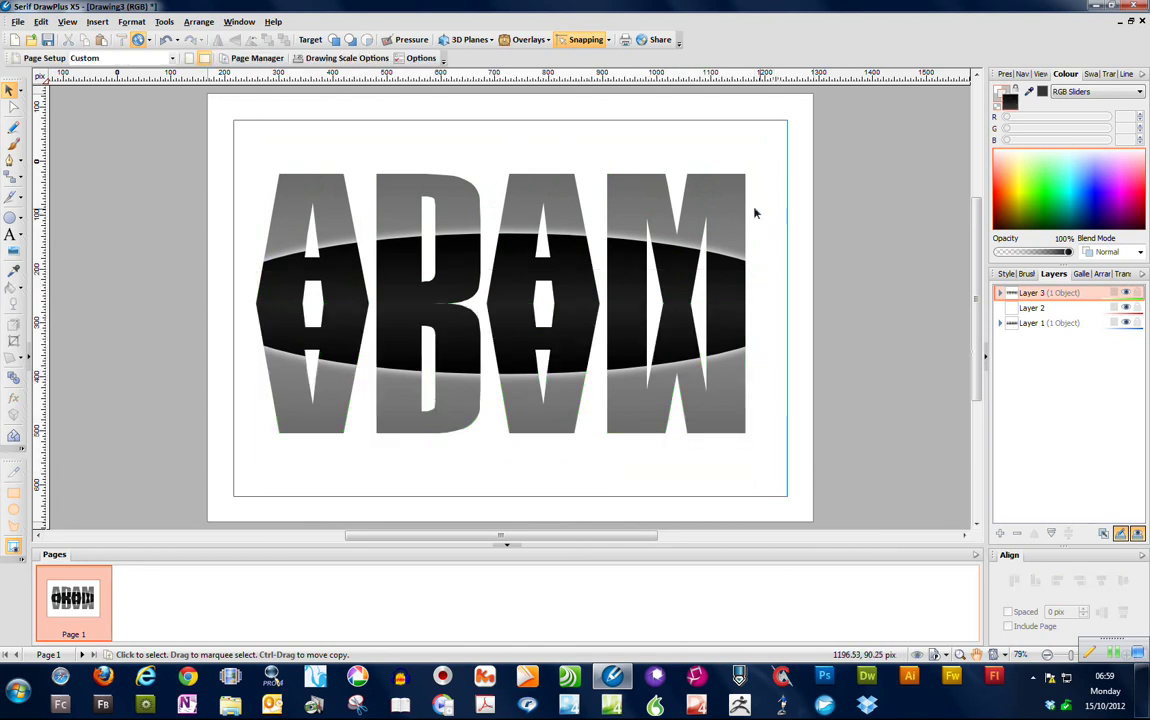
# Apply the Linear 19 transparency preset to the flipped copy so the reflection fades out downward.
pyautogui.click(626, 358)
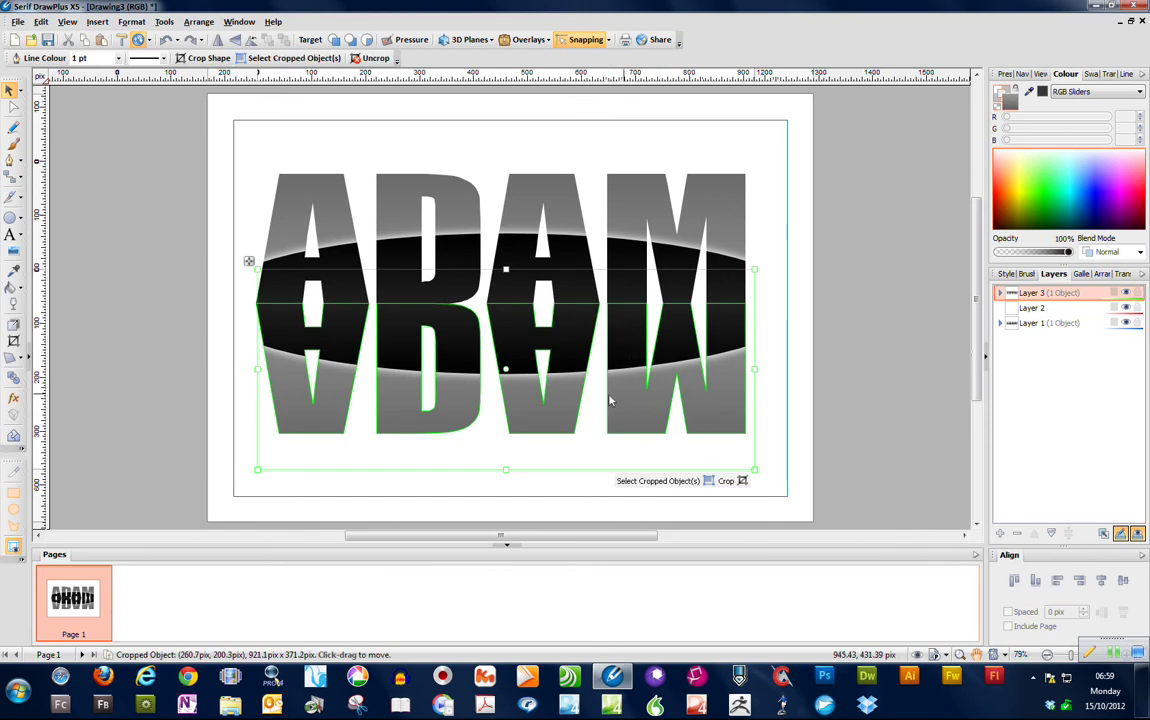
pyautogui.click(1109, 79)
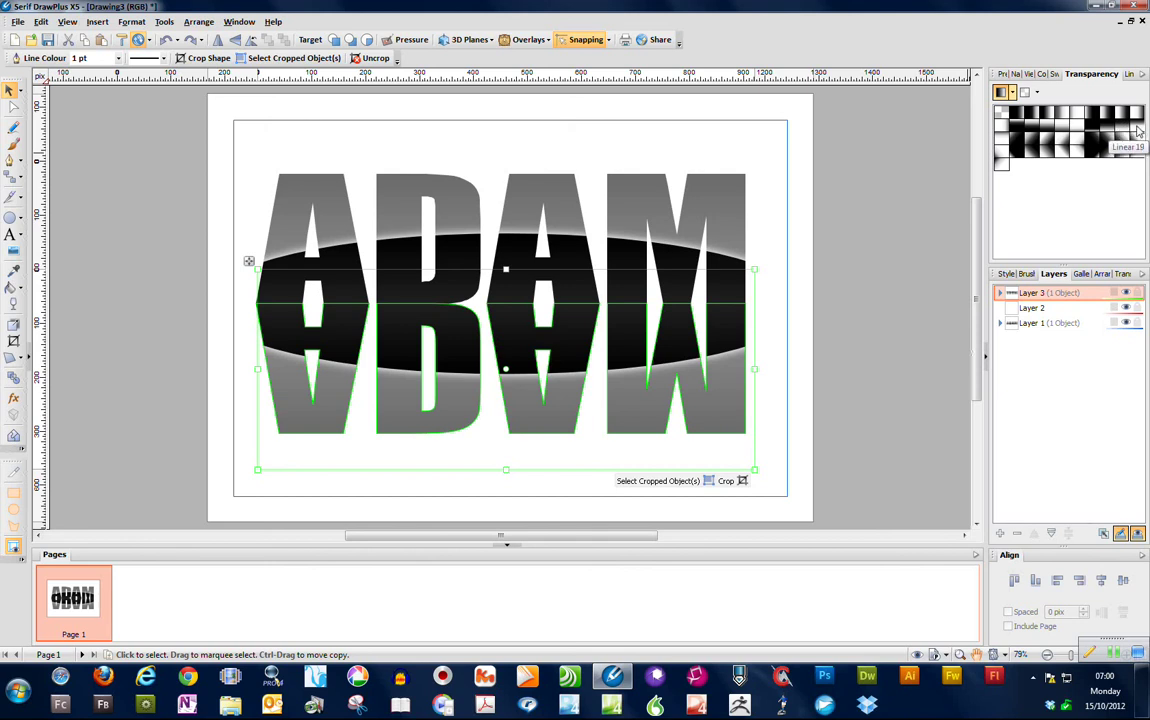
pyautogui.click(1137, 131)
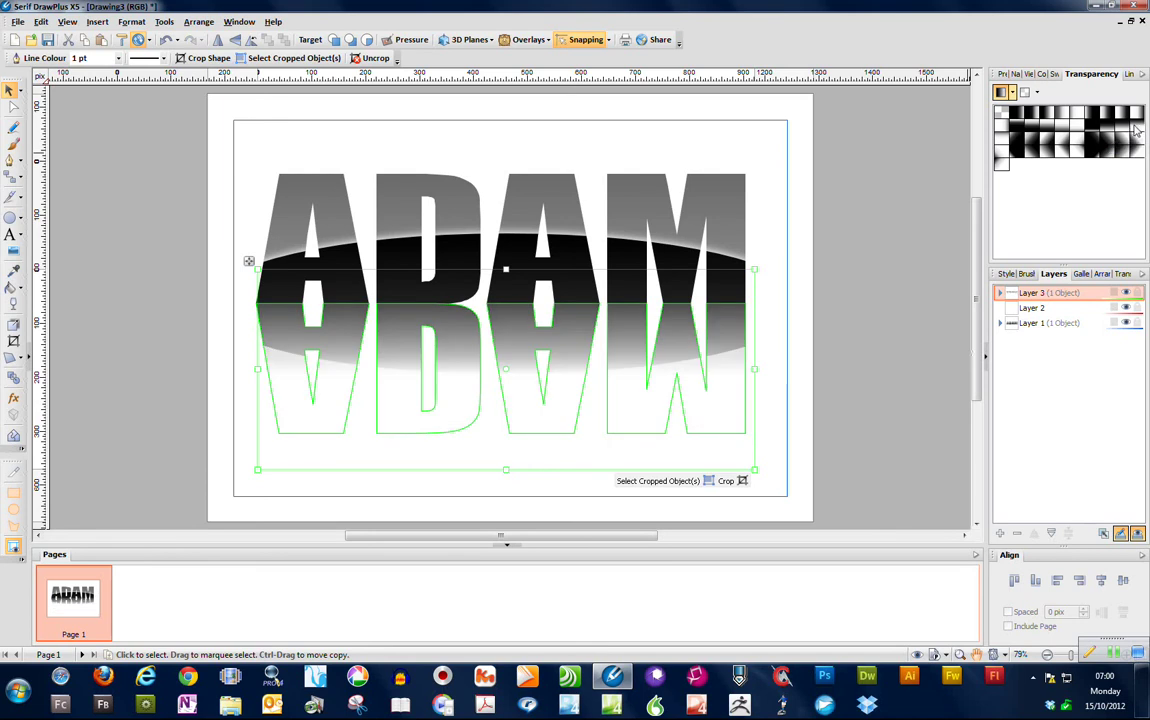
pyautogui.click(851, 245)
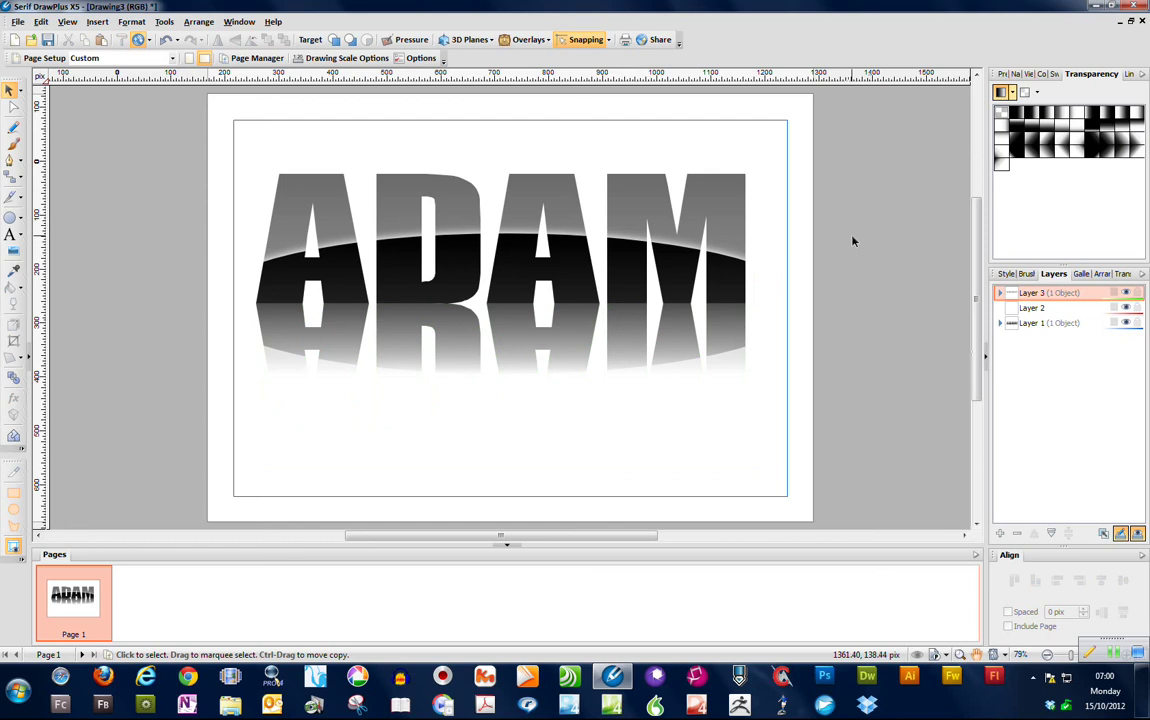
# Reduce the opacity of the flipped reflection to about 70% and deselect it.
pyautogui.click(695, 340)
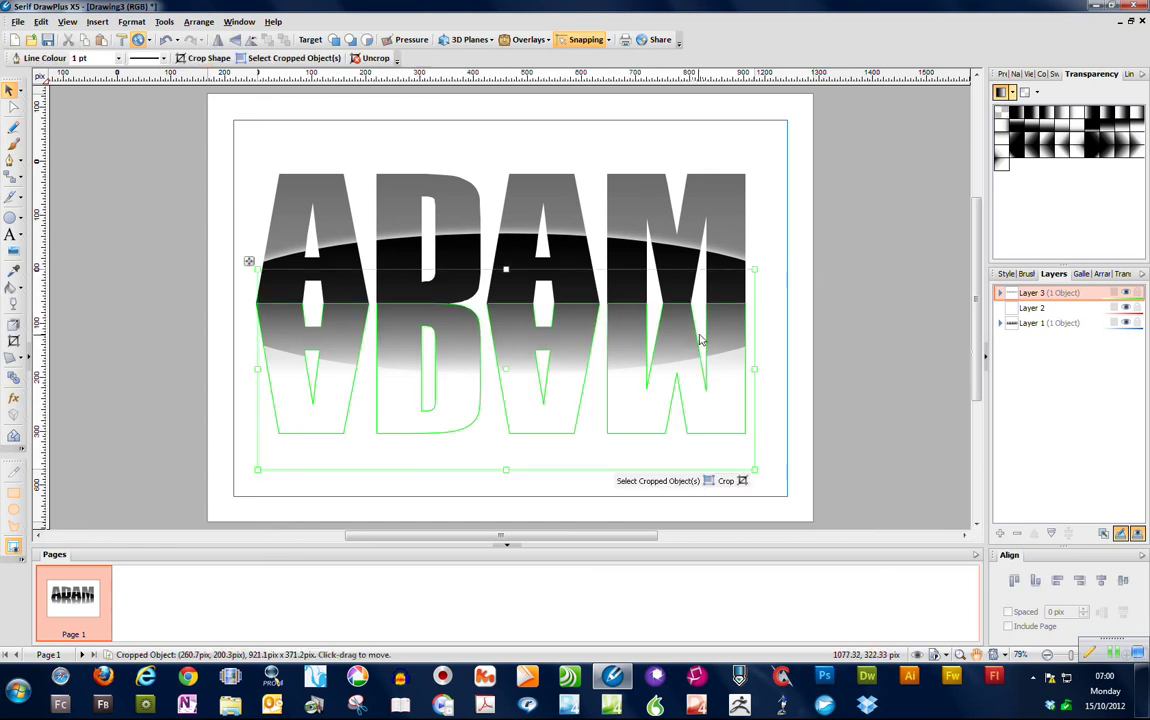
pyautogui.click(1043, 75)
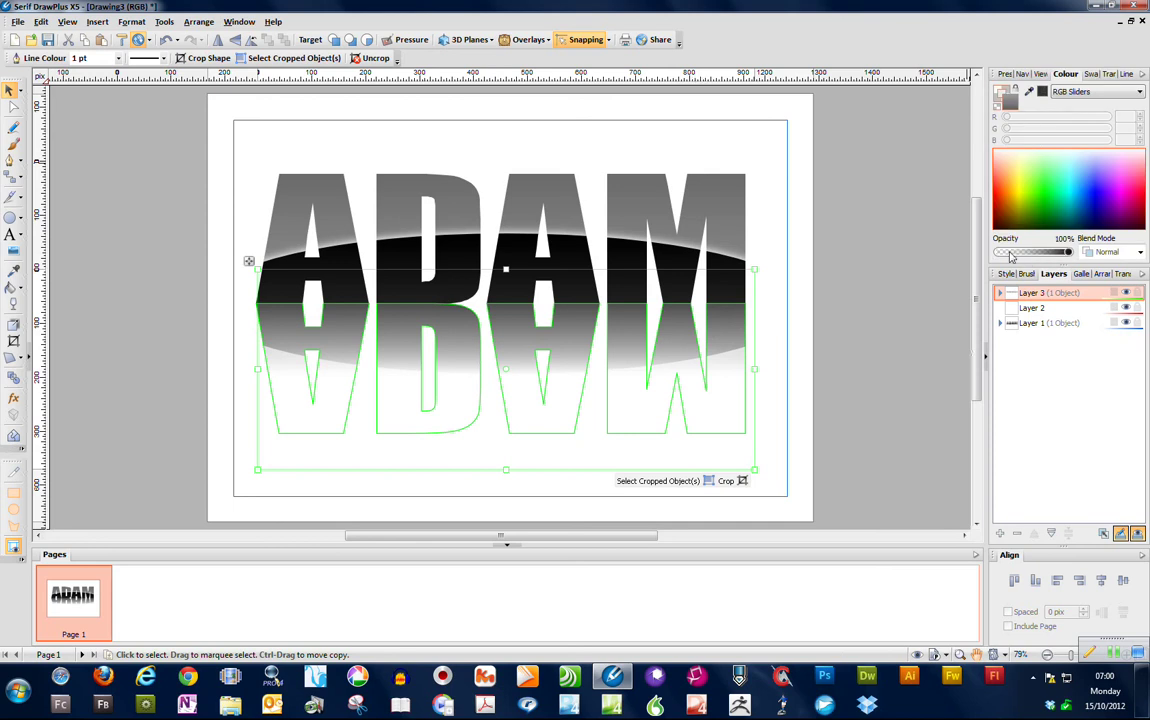
pyautogui.moveTo(1068, 254); pyautogui.dragTo(1057, 257)
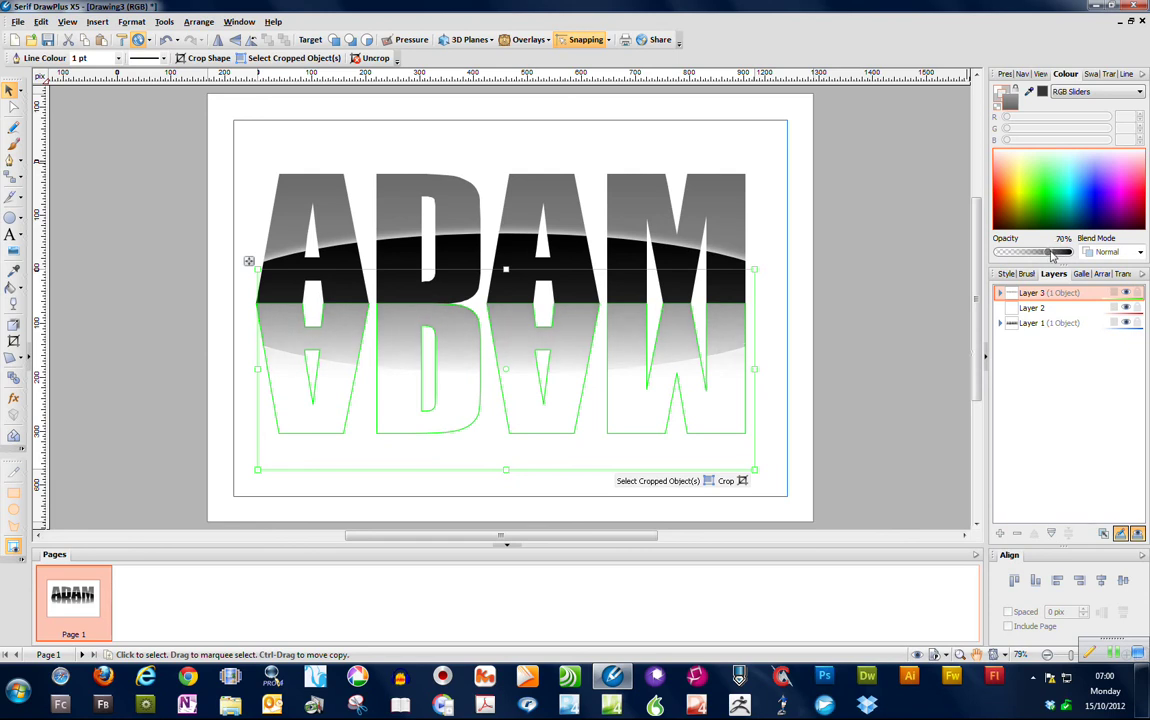
pyautogui.click(937, 268)
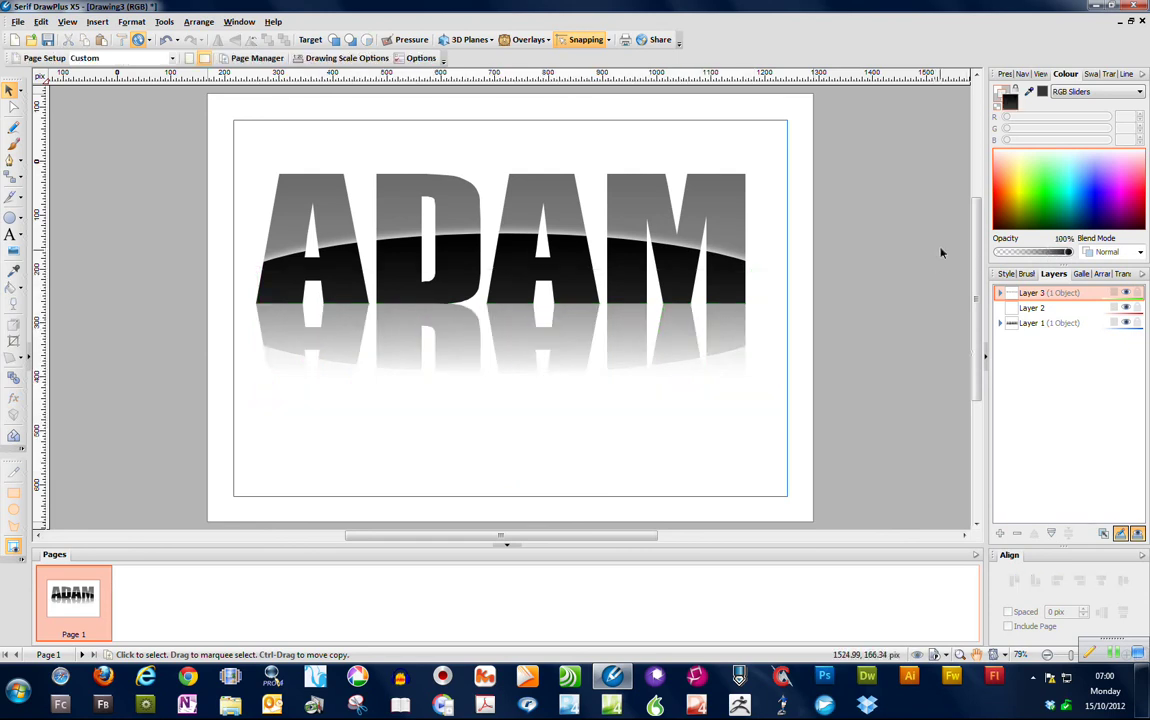